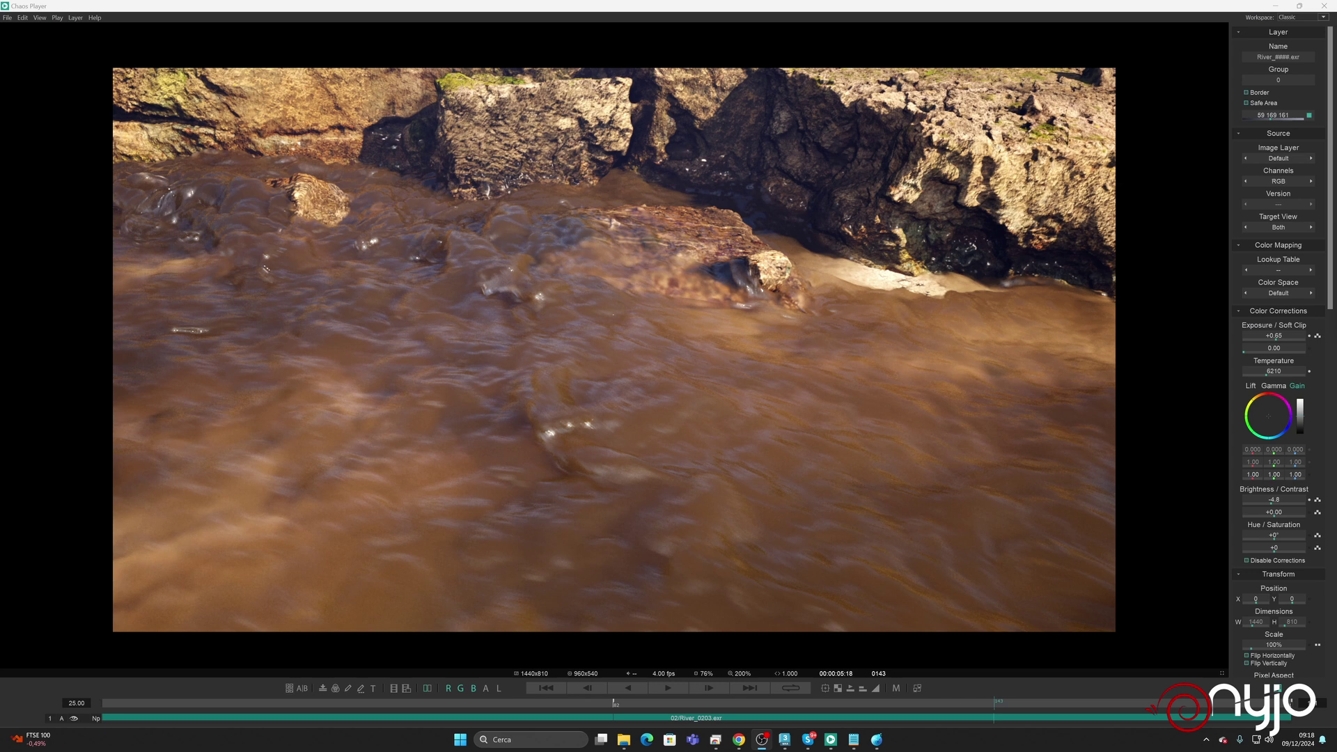
# - Play the rendered river EXR sequence in Chaos Player, then switch to the LiquiGen project
pyautogui.click(665, 689)
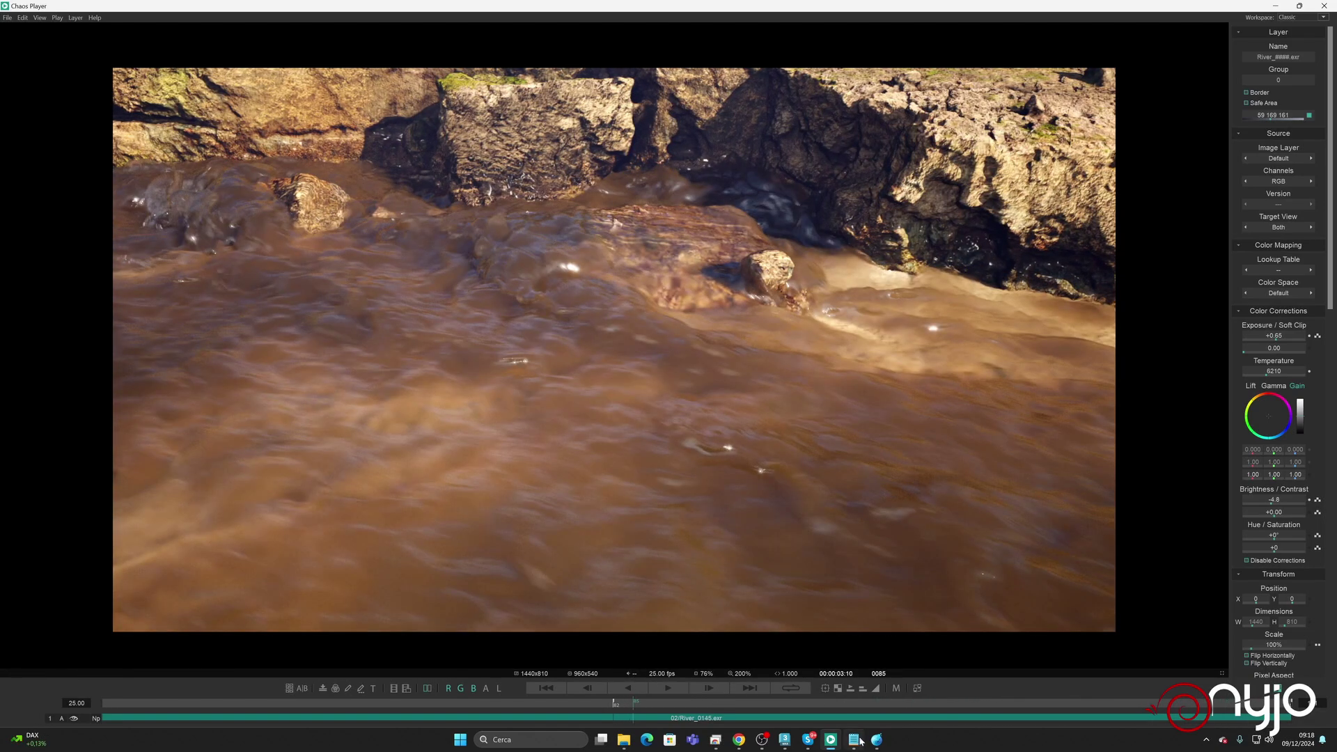
pyautogui.click(878, 740)
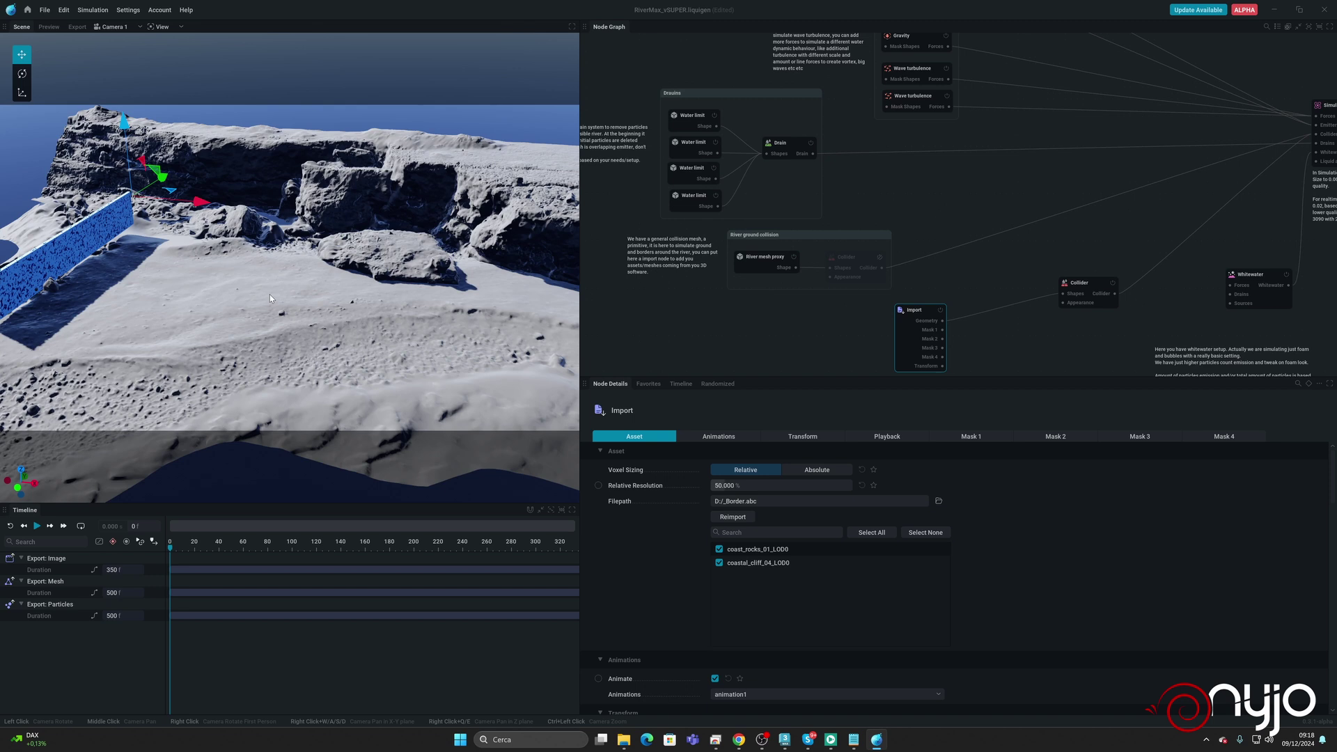
# - Orbit around the rocky terrain and shift the Import node slightly right in the graph
pyautogui.moveTo(286, 282)
pyautogui.mouseDown()
pyautogui.moveTo(356, 278)
pyautogui.moveTo(242, 289)
pyautogui.moveTo(298, 286)
pyautogui.mouseUp()
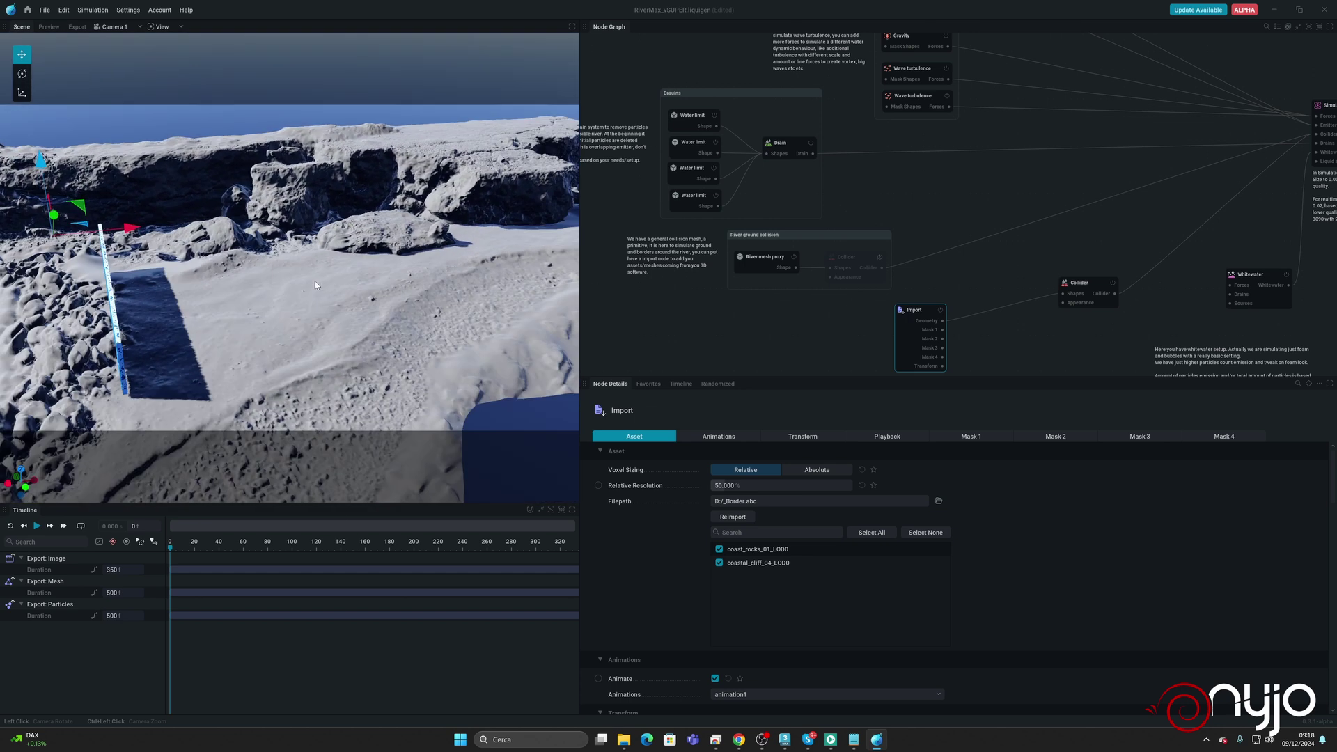
pyautogui.moveTo(299, 286); pyautogui.dragTo(277, 284)
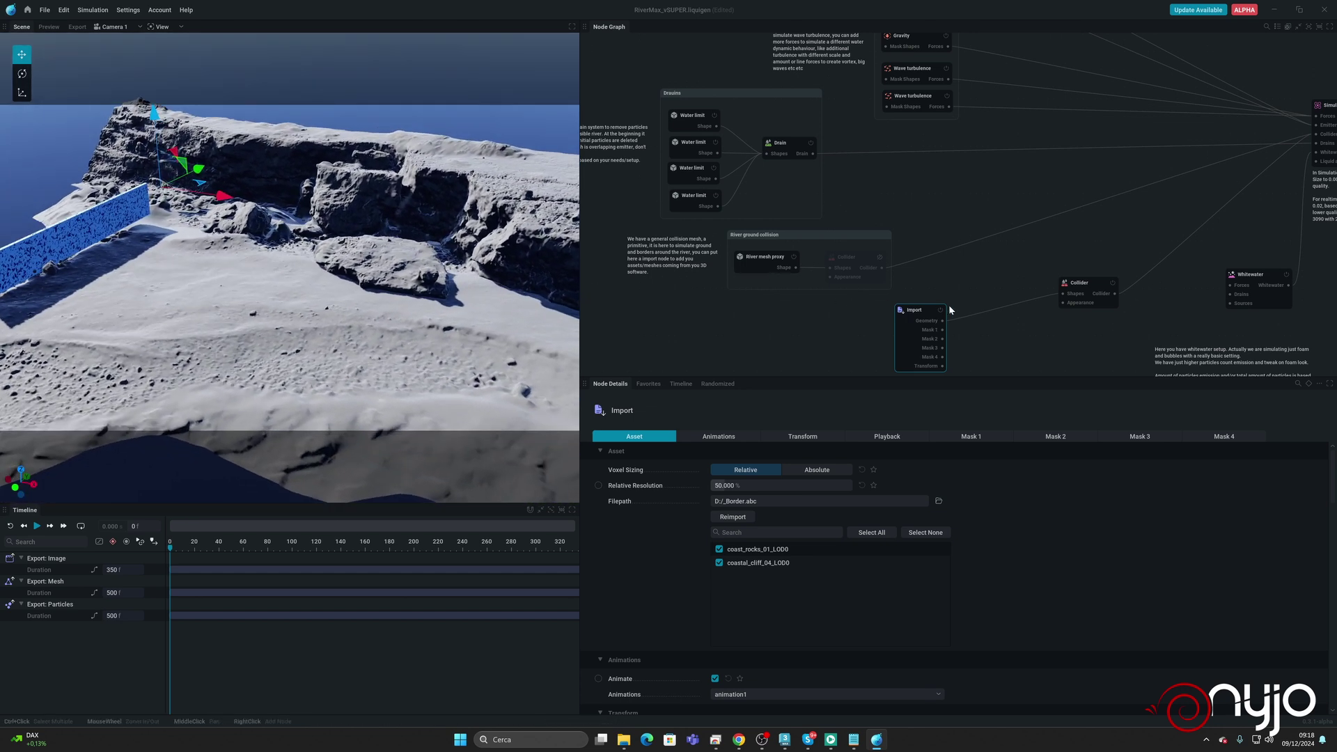
pyautogui.moveTo(922, 310); pyautogui.dragTo(957, 304)
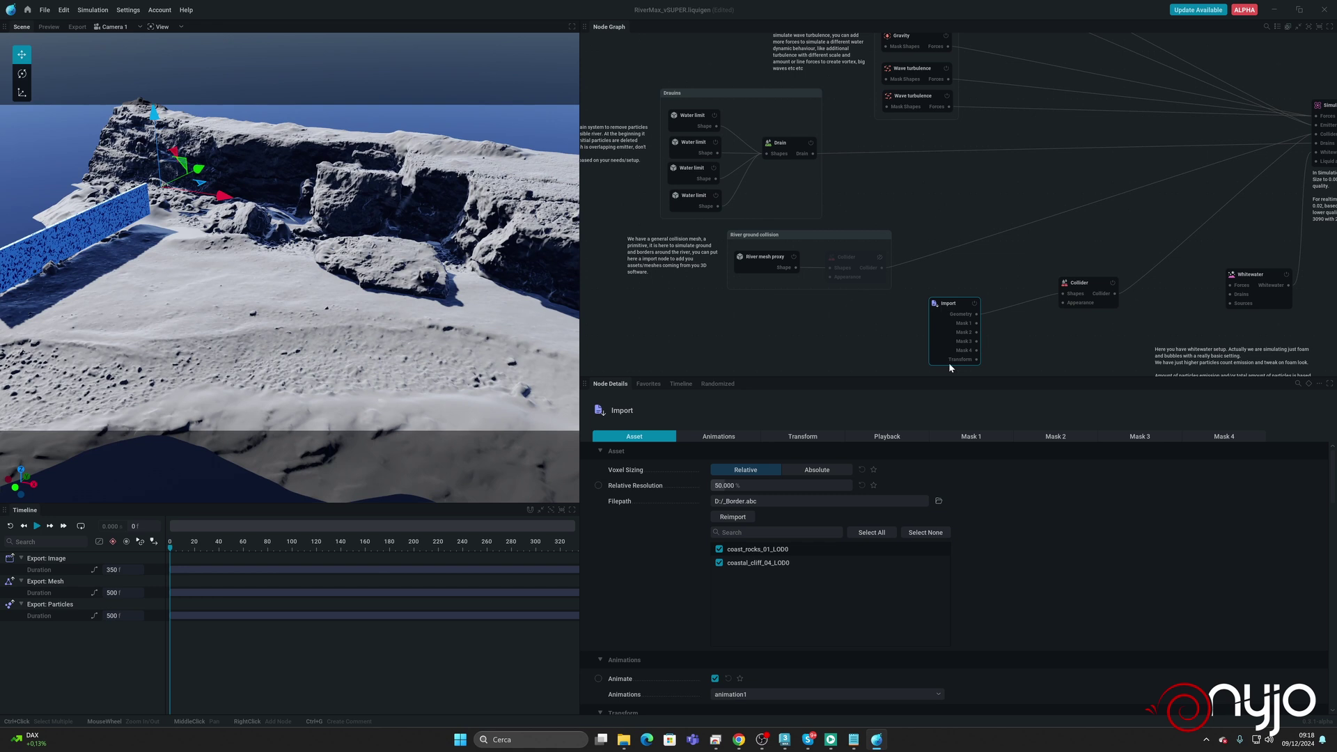
pyautogui.scroll(2, 797, 217)
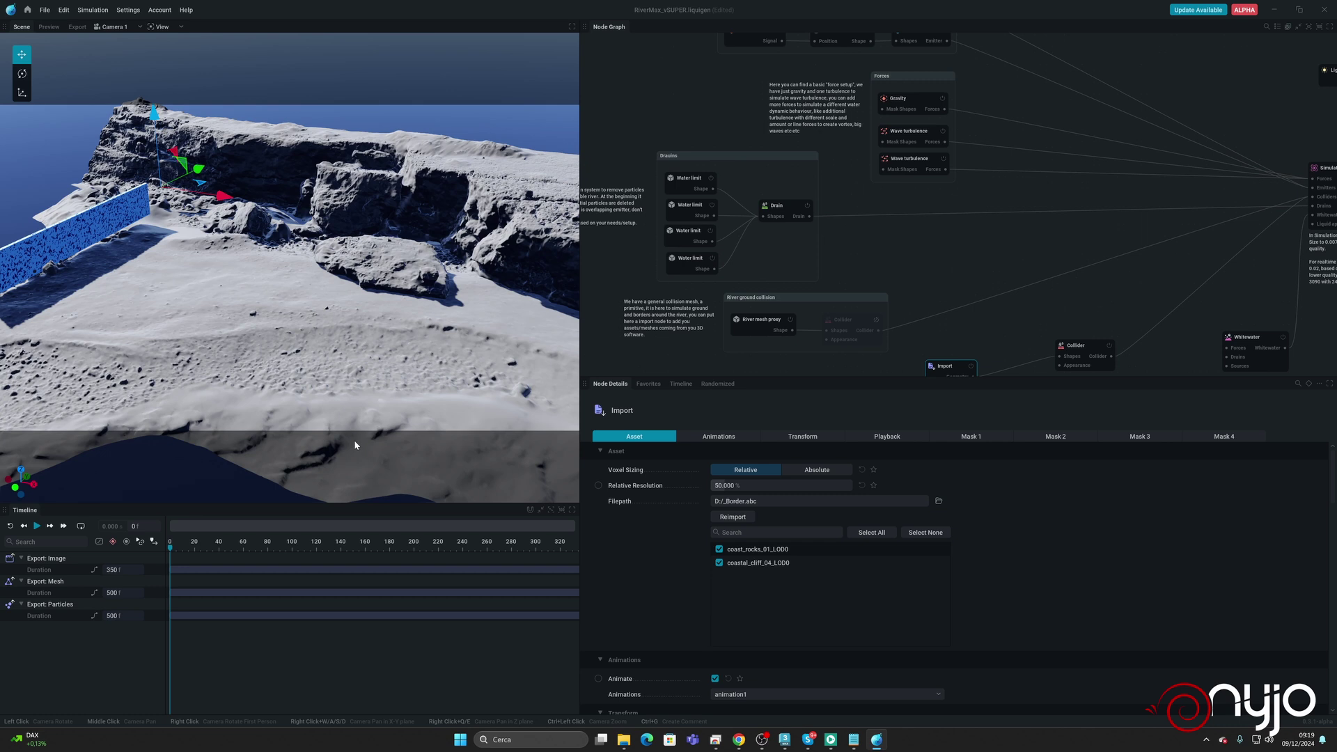
pyautogui.scroll(1, 983, 240)
pyautogui.hscroll(2, 983, 240)
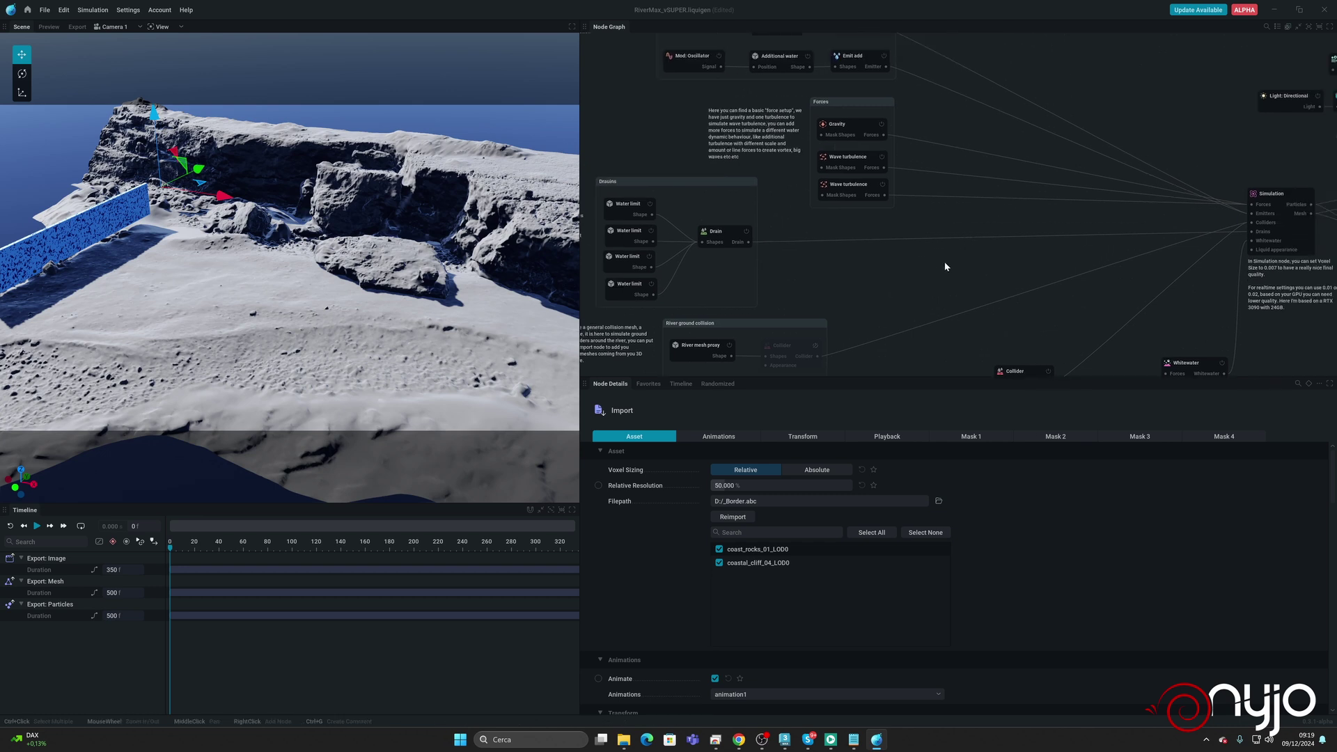
pyautogui.scroll(2, 857, 219)
pyautogui.hscroll(2, 857, 219)
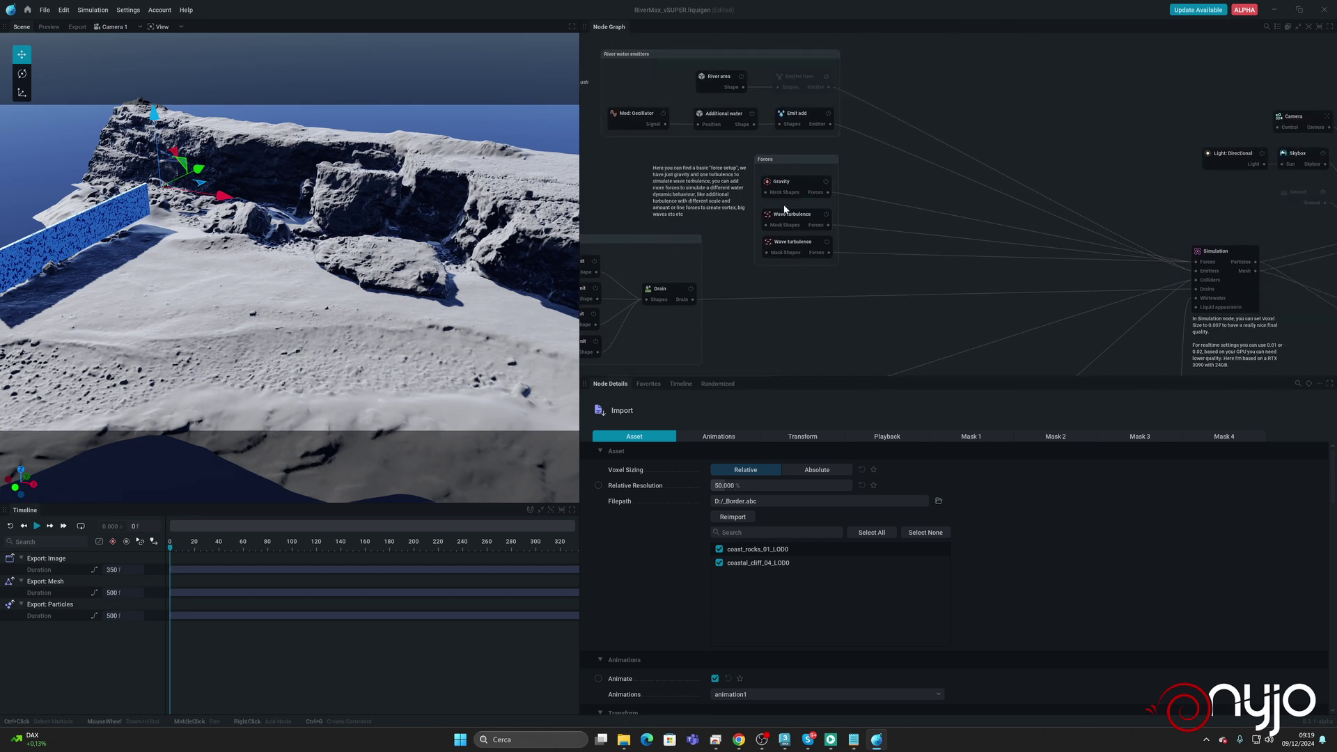
pyautogui.scroll(2, 785, 209)
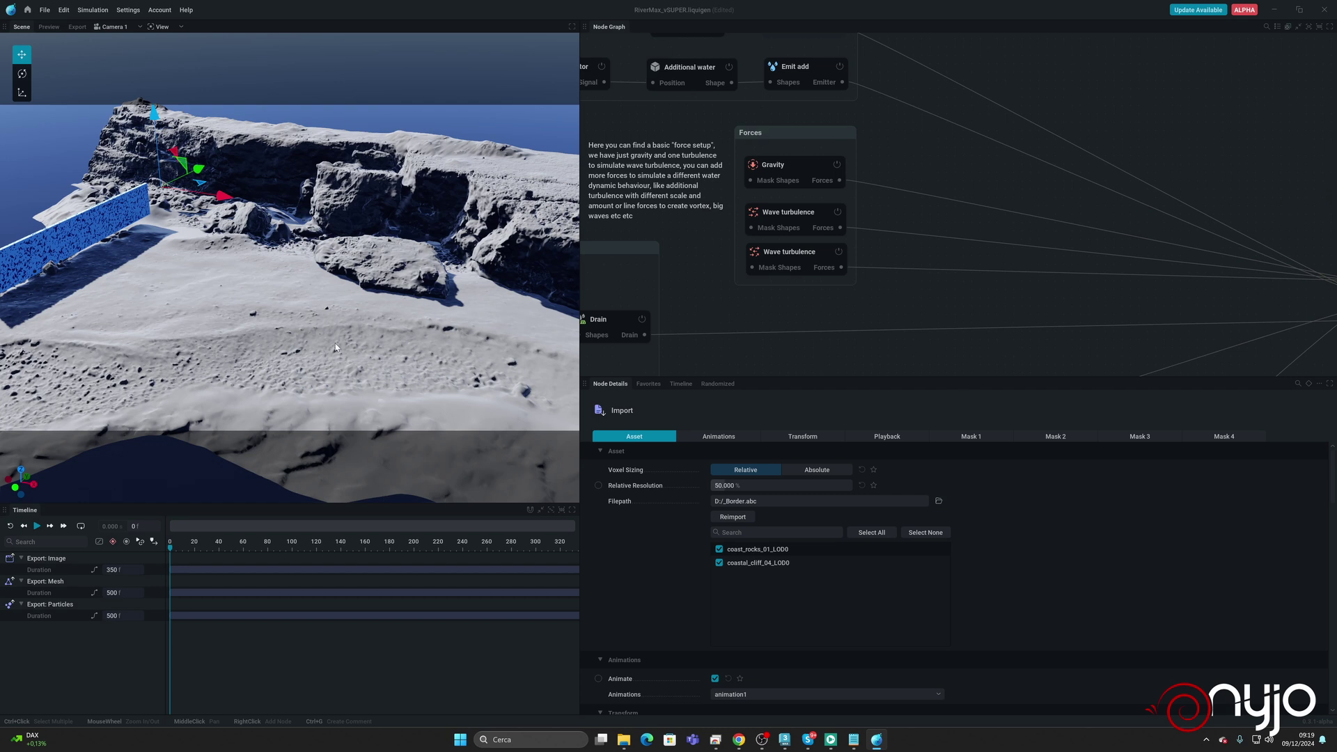
pyautogui.moveTo(924, 170); pyautogui.dragTo(968, 191, button='middle')
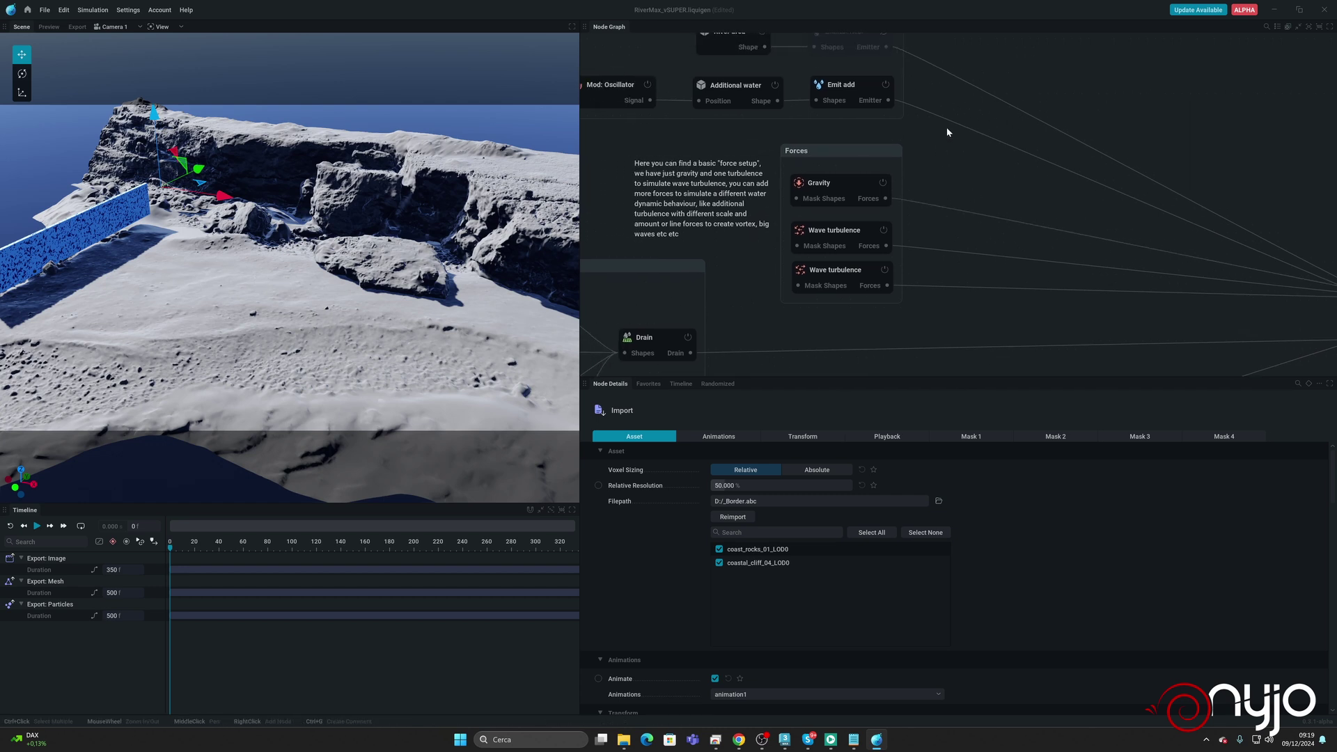
pyautogui.moveTo(947, 126); pyautogui.dragTo(942, 217, button='middle')
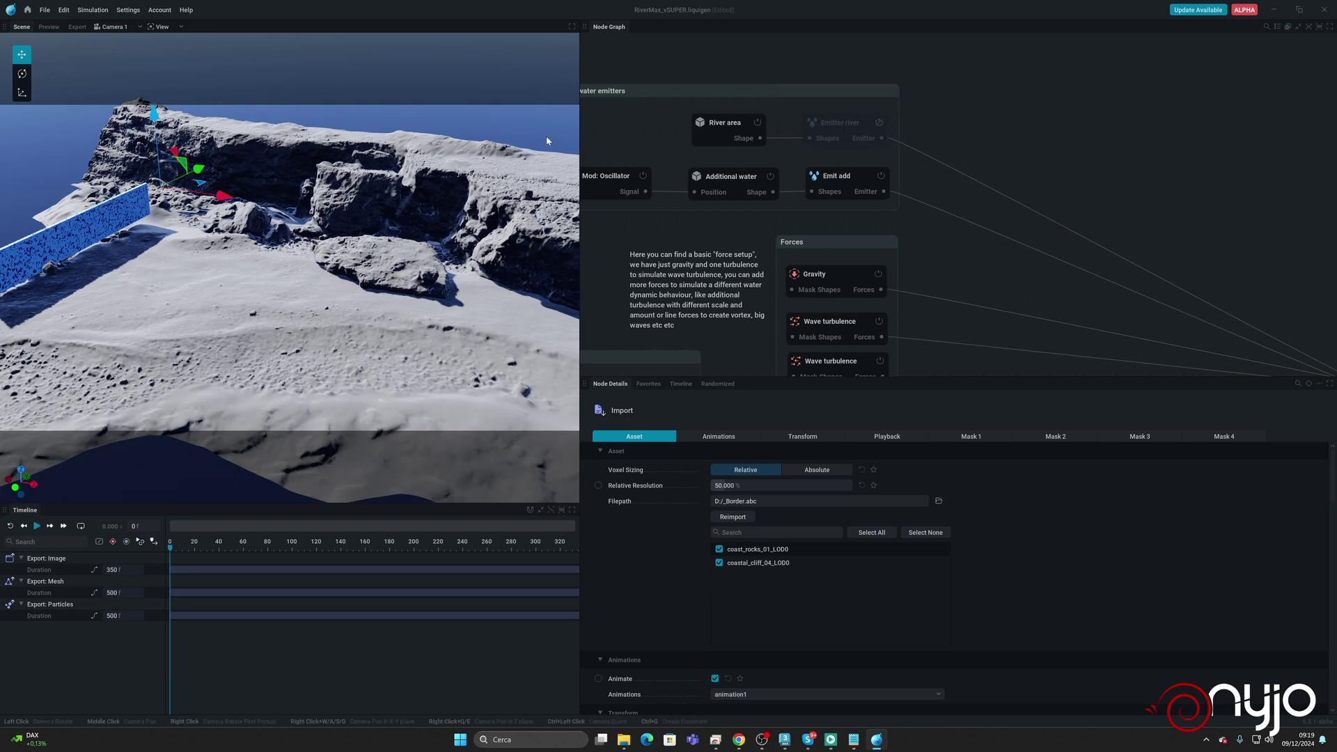
pyautogui.moveTo(1058, 260); pyautogui.dragTo(666, 235, button='middle')
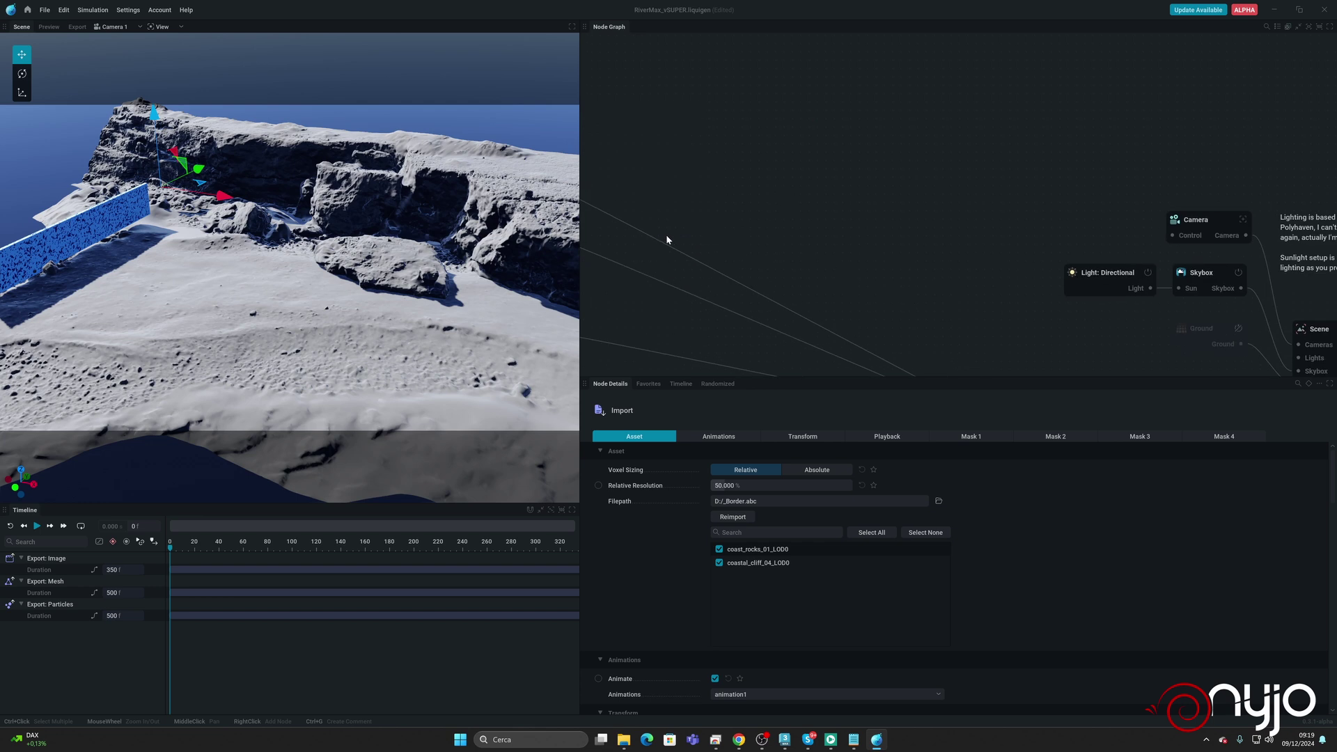
pyautogui.moveTo(1069, 291); pyautogui.dragTo(1047, 146, button='middle')
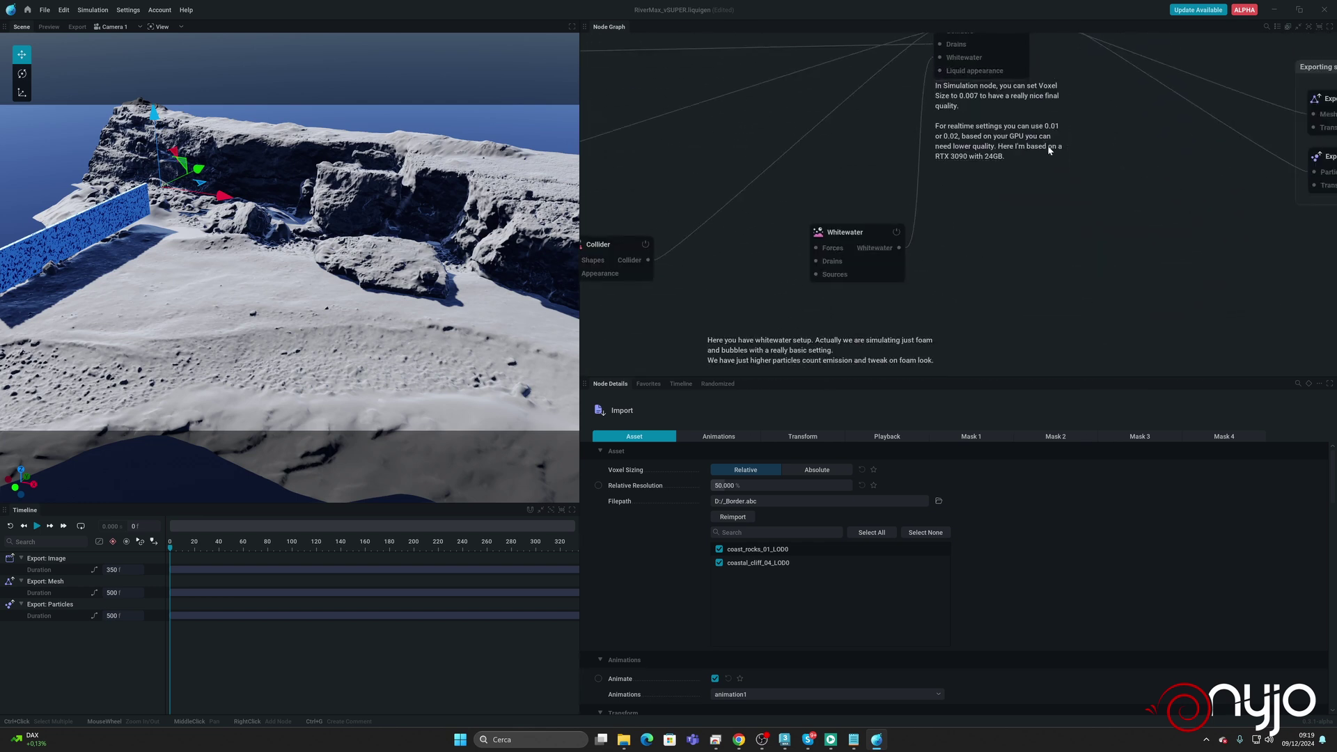
# - Move the Whitewater node down-left to show its settings, then bring the Simulation and export nodes into view
pyautogui.moveTo(845, 203); pyautogui.dragTo(798, 242)
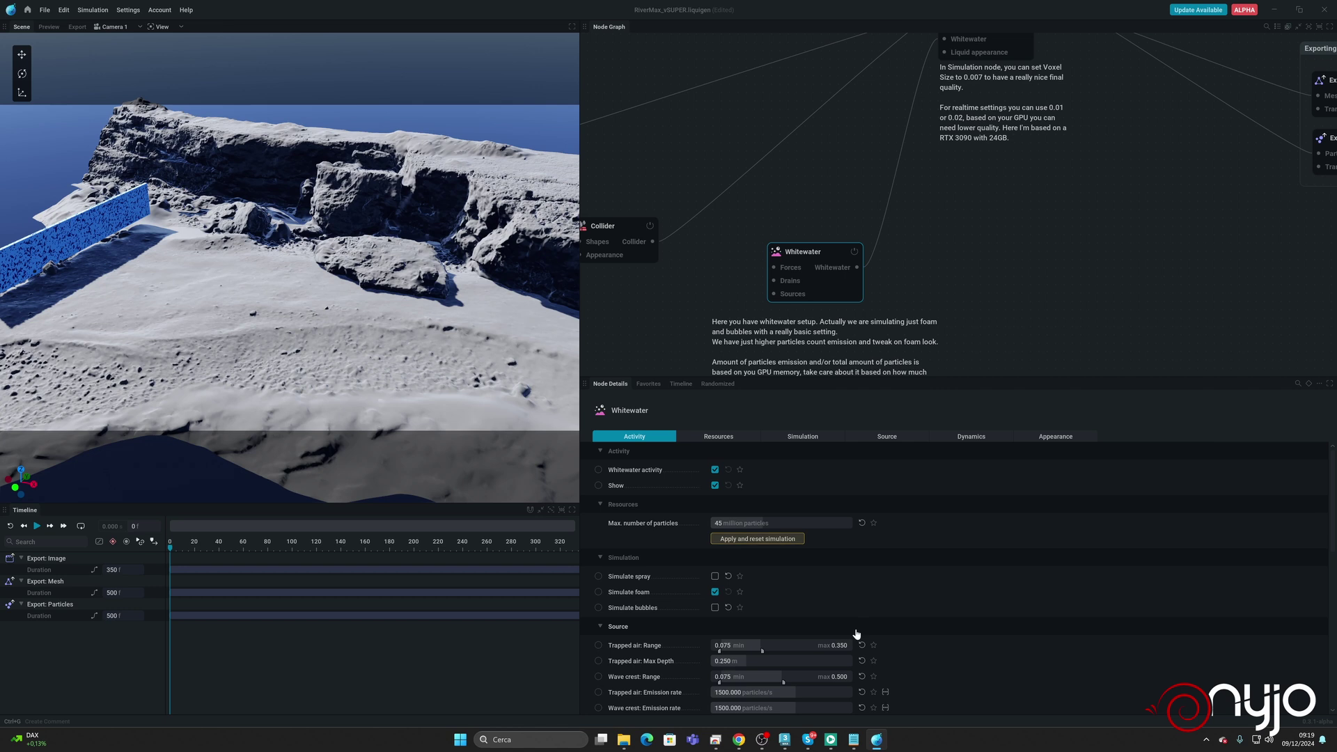
pyautogui.scroll(-2, 826, 627)
pyautogui.scroll(-2, 739, 625)
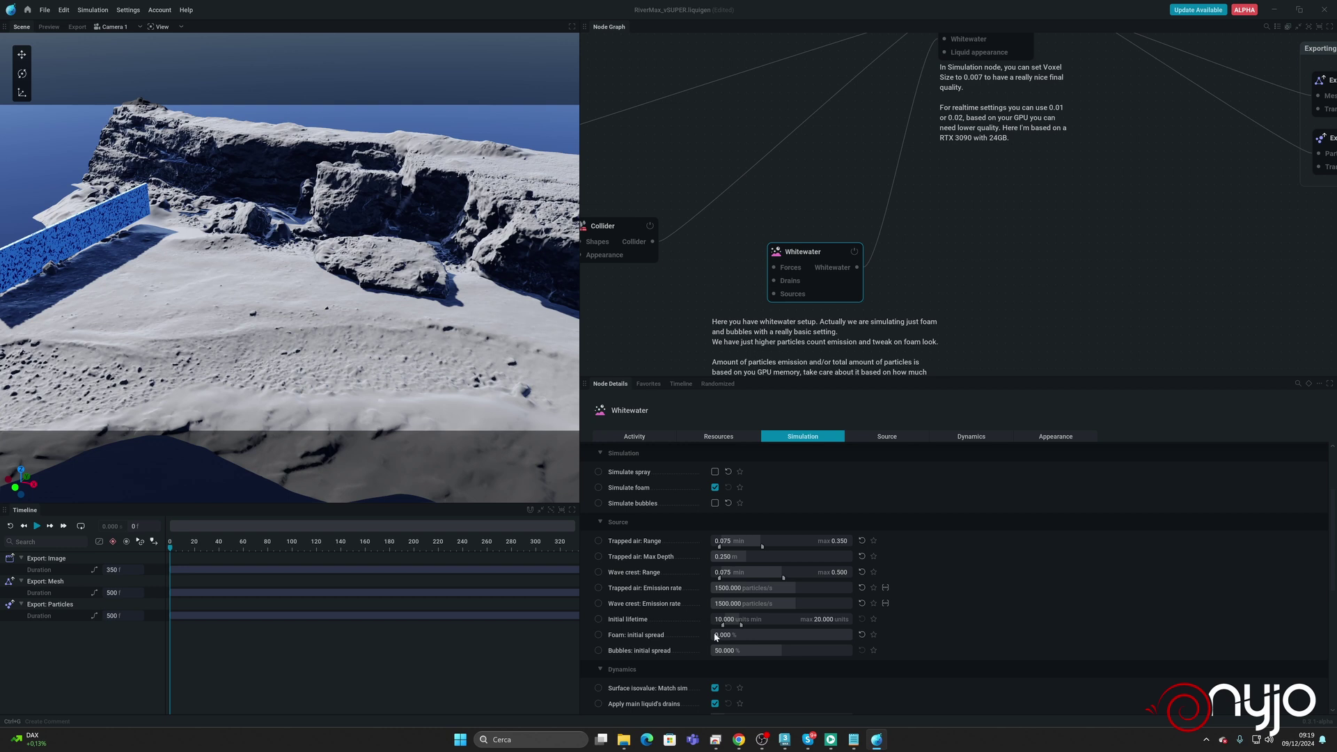
pyautogui.moveTo(973, 223); pyautogui.dragTo(891, 270, button='middle')
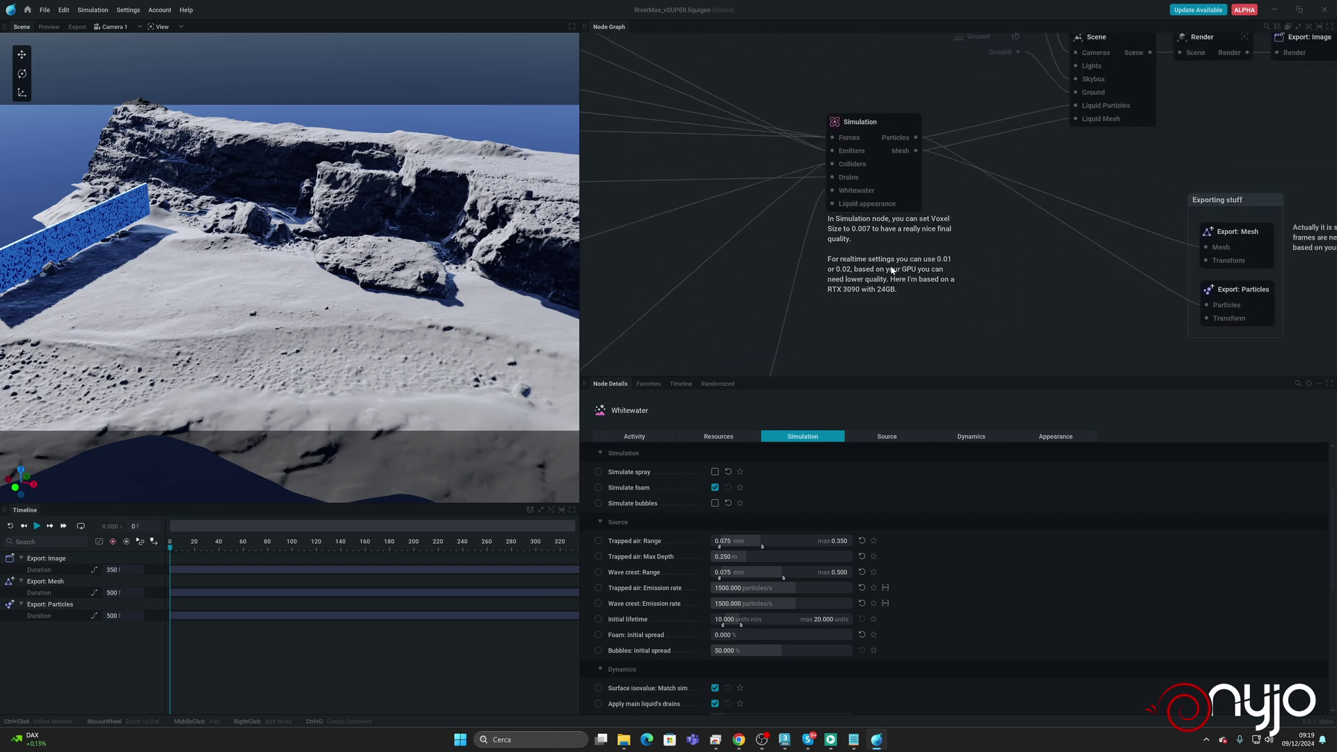
# - Select the Simulation node to show its voxel size 0.015 and 85-million voxel limit
pyautogui.click(863, 152)
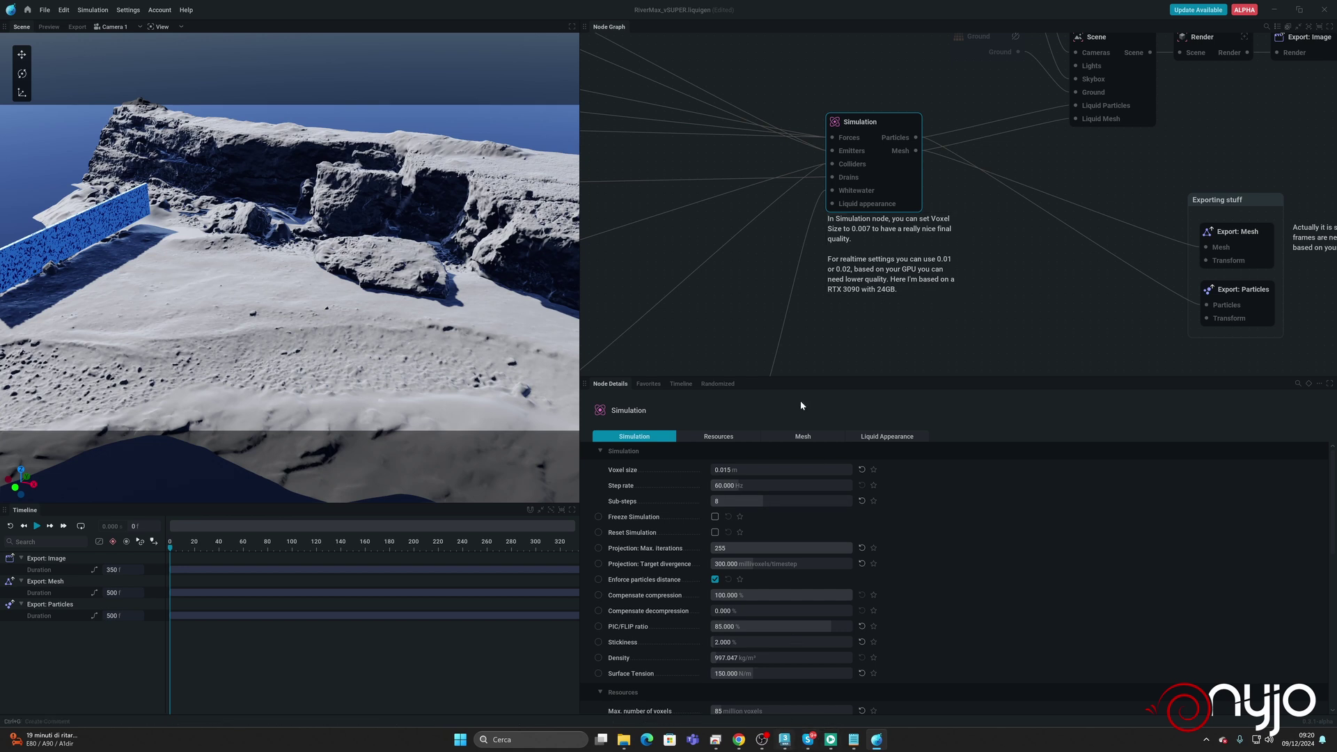
# - In 3ds Max, scrub the Time Slider to about frame 144
pyautogui.click(785, 741)
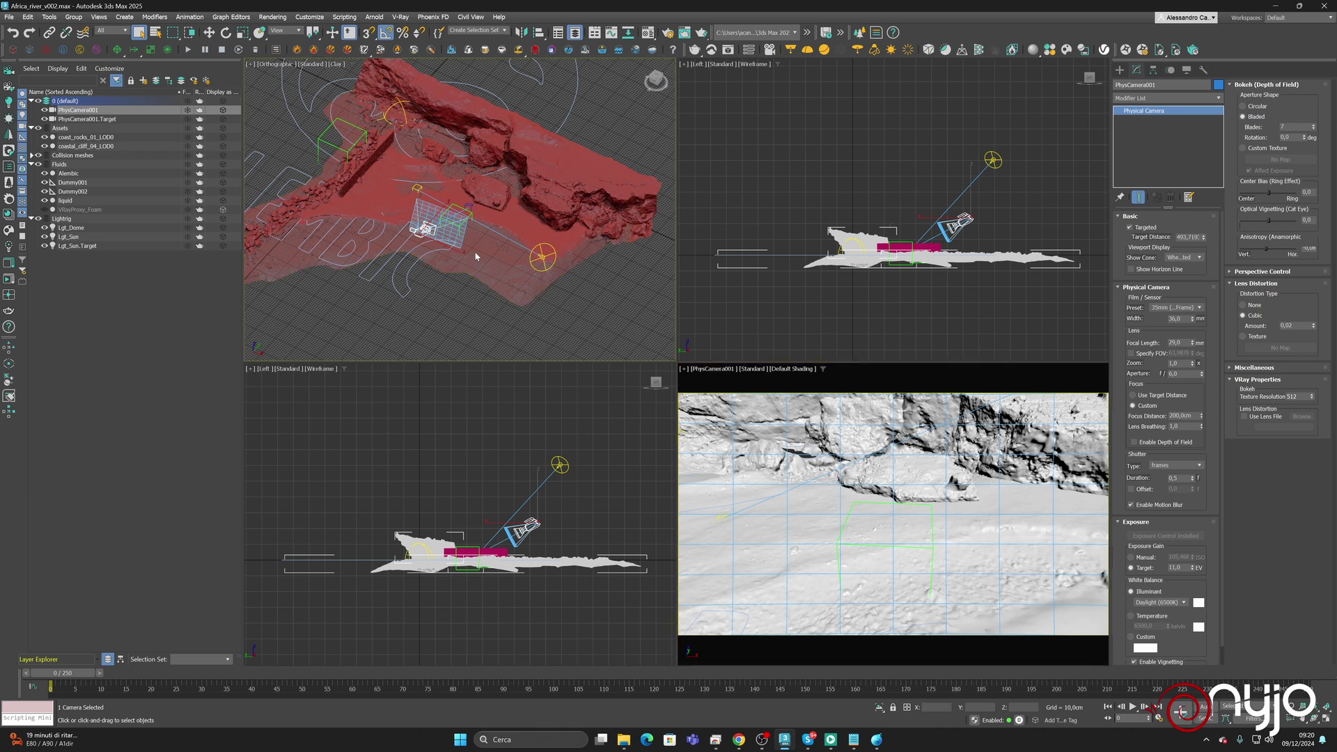
pyautogui.click(558, 674)
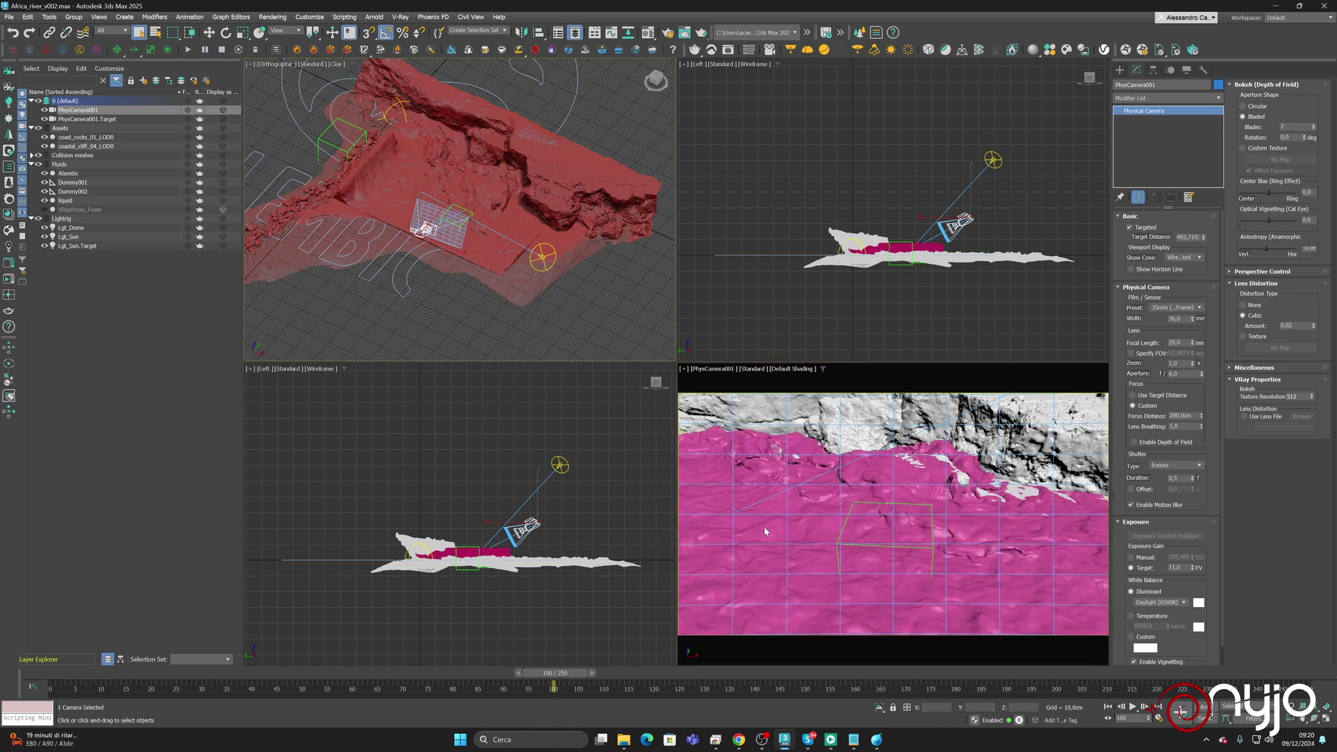
pyautogui.moveTo(546, 672); pyautogui.dragTo(767, 670)
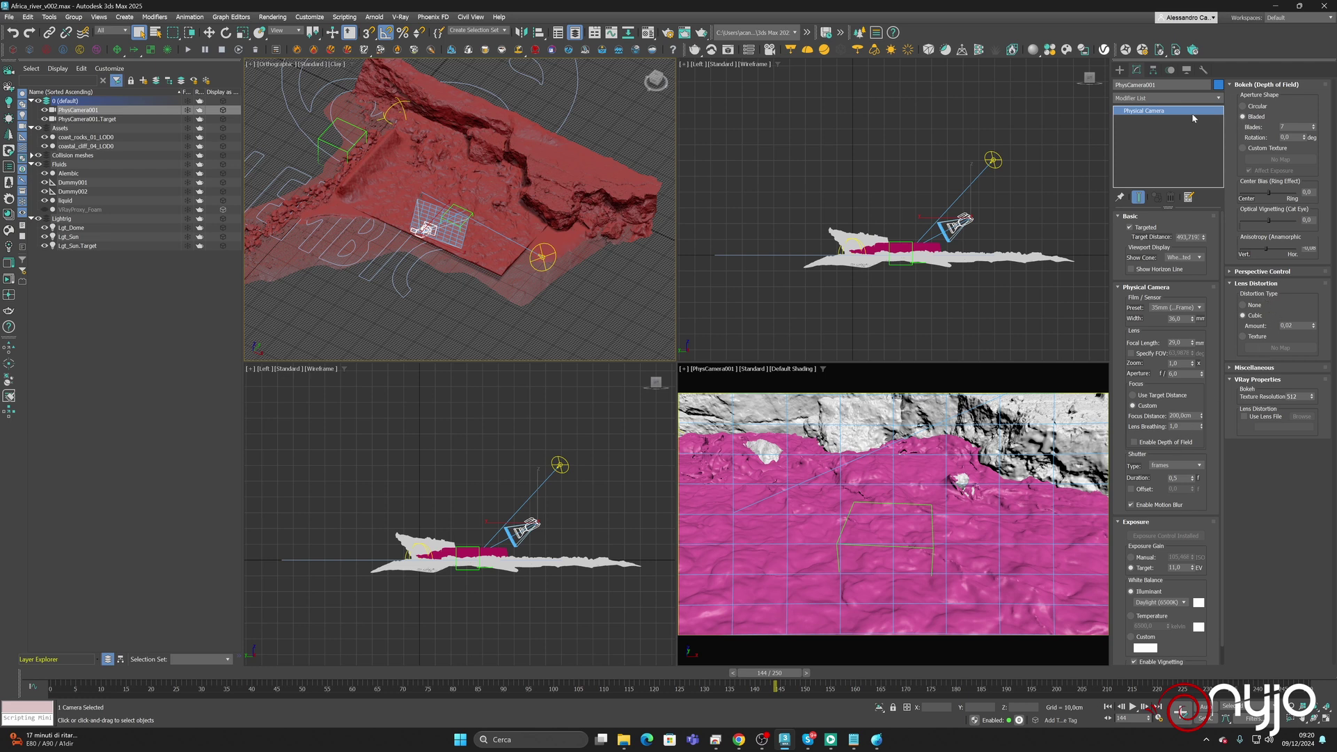
# - Expand the Fluids layer and select VRayProxy_Foam to view its parameters
pyautogui.click(32, 128)
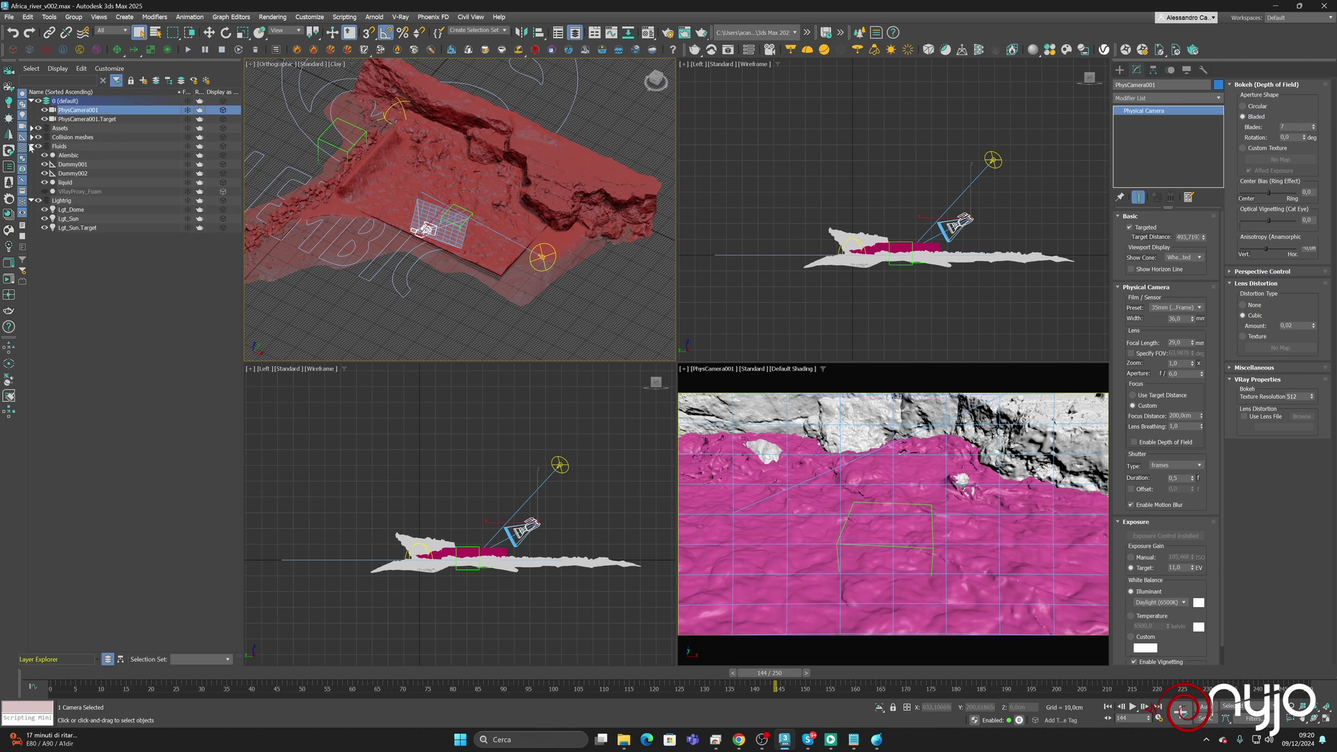
pyautogui.click(32, 155)
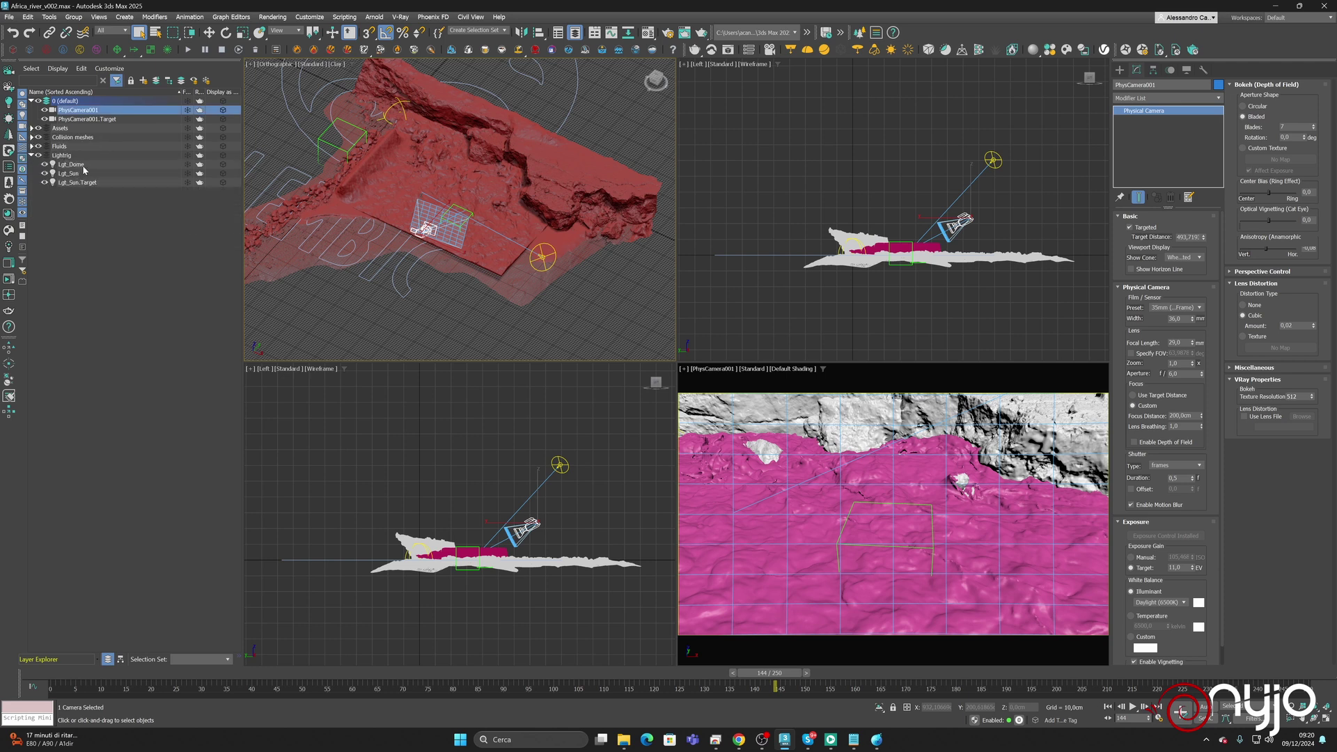
pyautogui.click(31, 147)
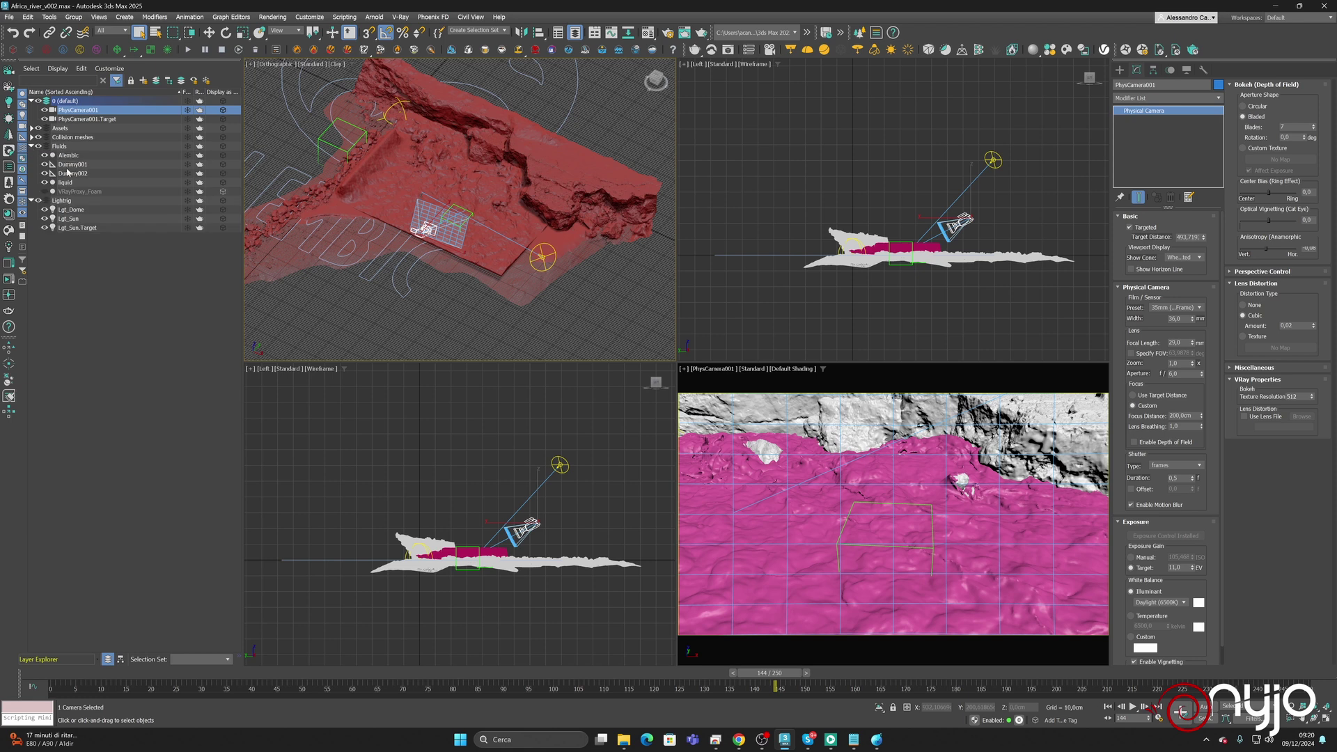
pyautogui.click(74, 190)
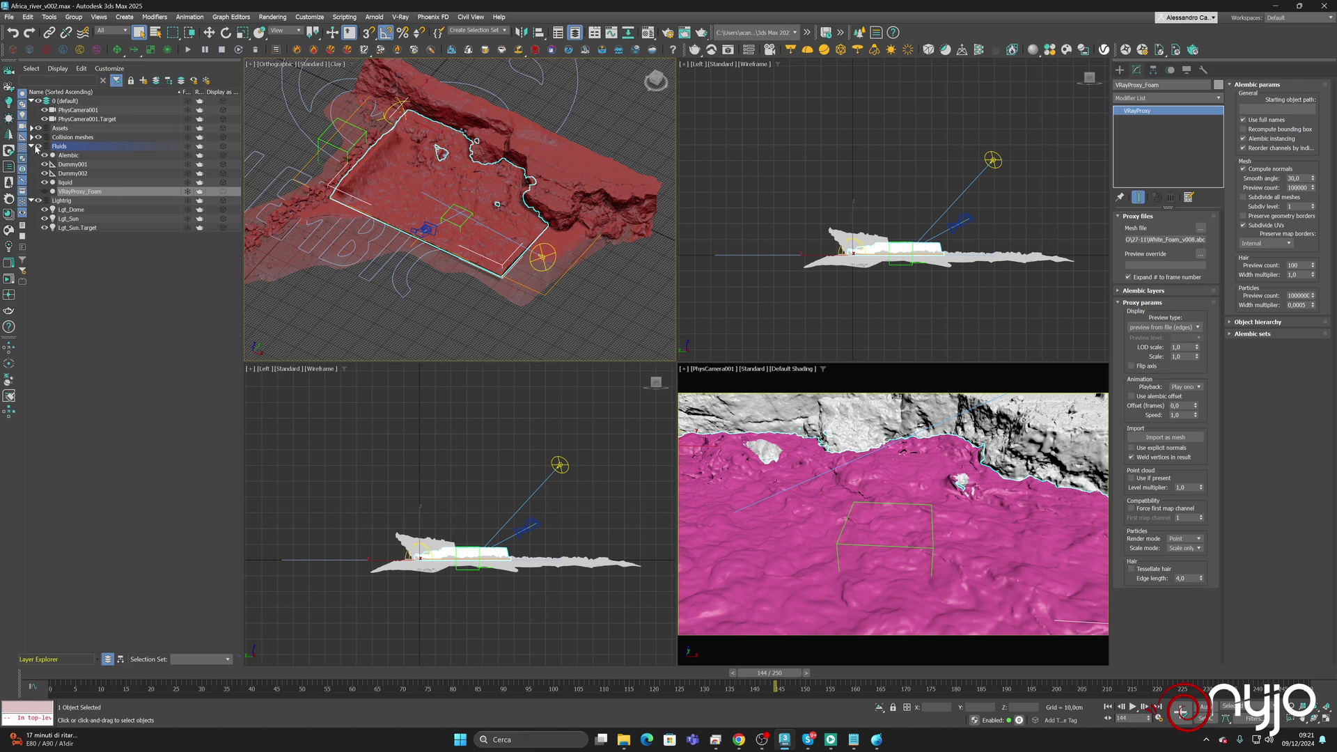
# - Hide both collision meshes, then select coastal_cliff_04_LOD0 under the Assets layer
pyautogui.click(33, 146)
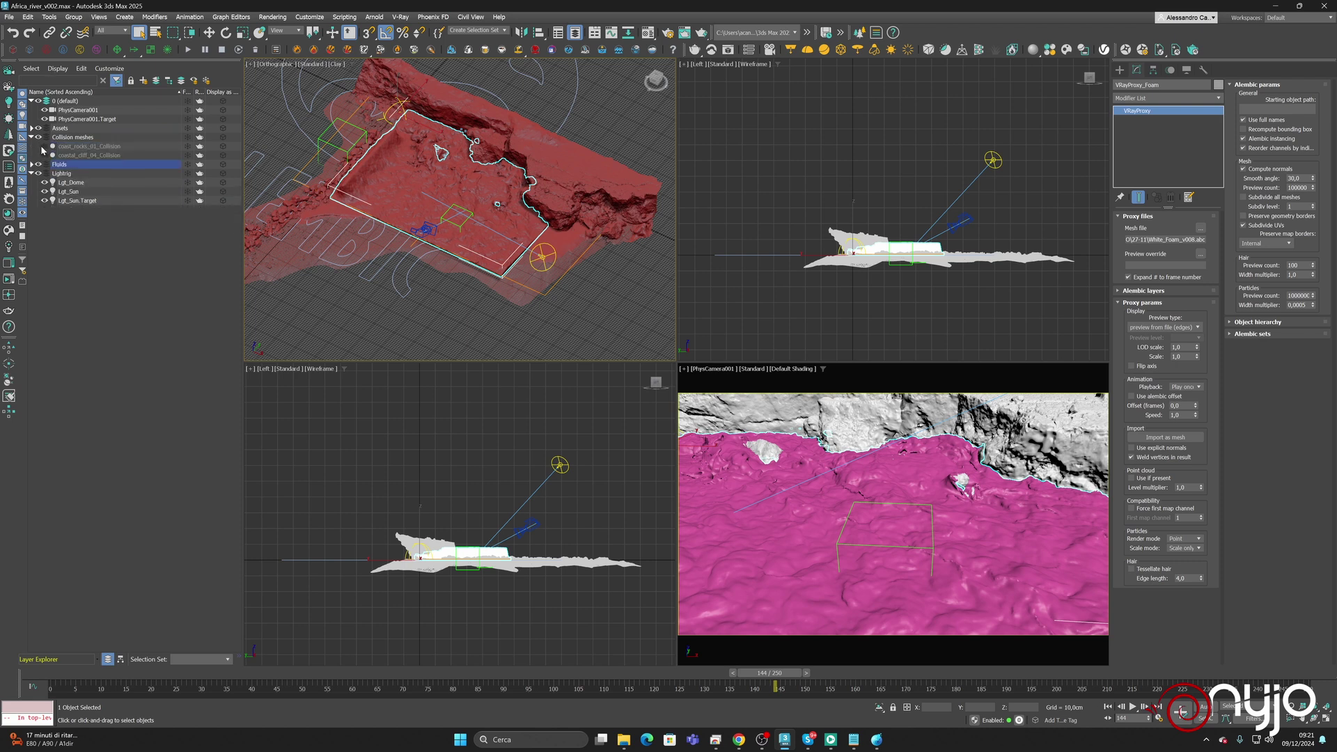
pyautogui.click(44, 147)
pyautogui.click(38, 127)
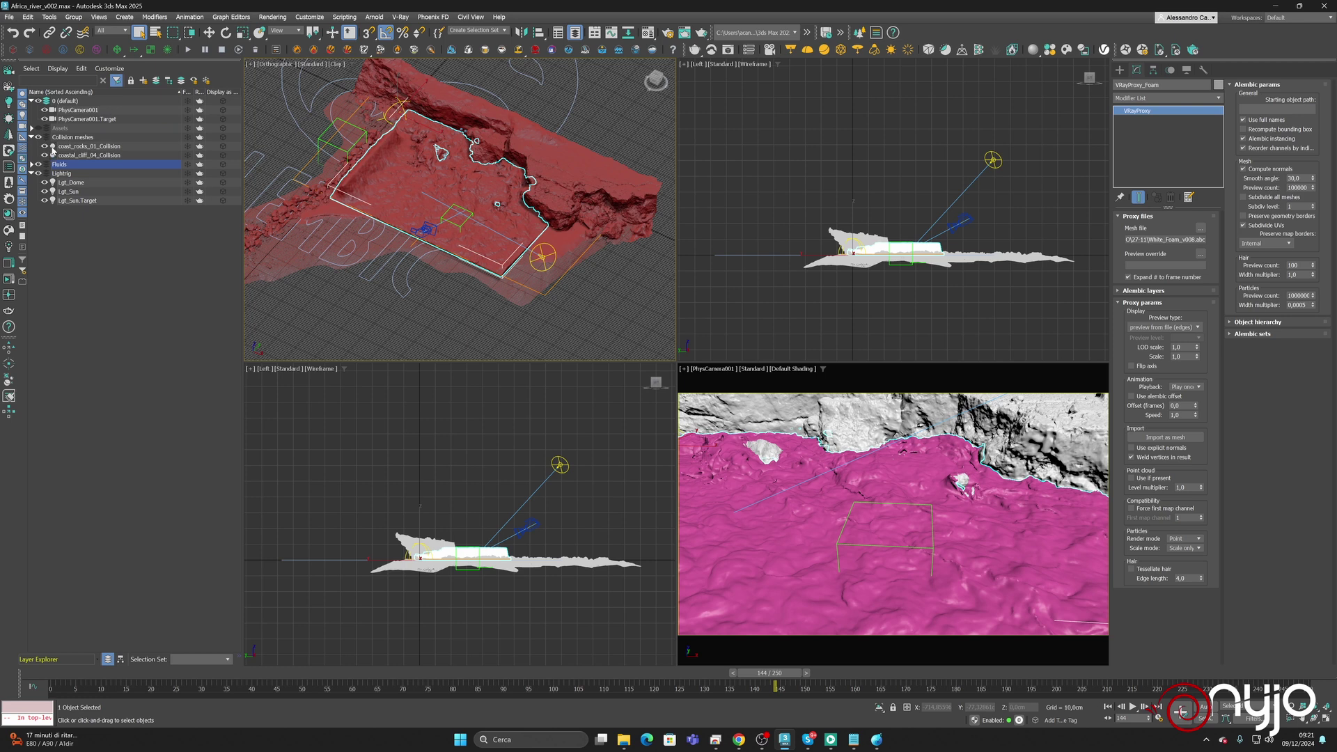
pyautogui.click(44, 146)
pyautogui.click(32, 127)
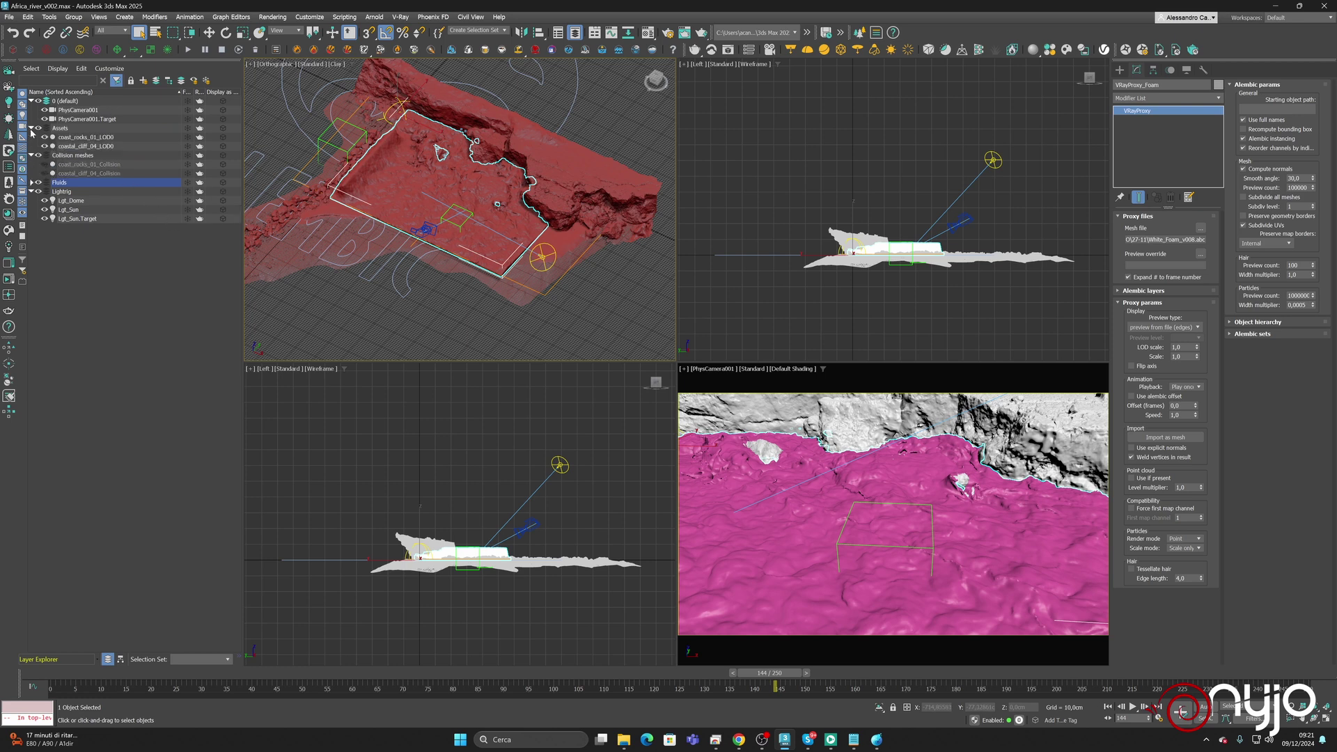
pyautogui.click(85, 146)
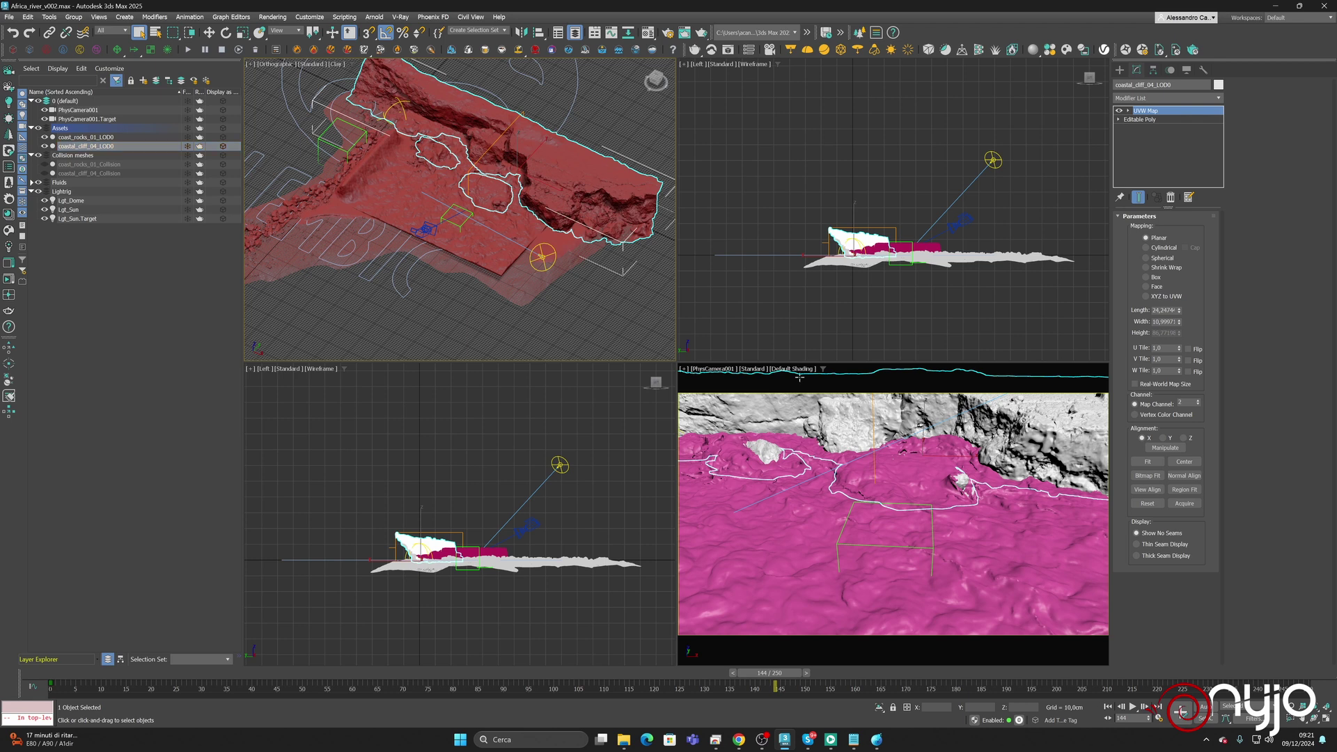
# - Browse the Poly Haven pages for Coast Rocks 01, Coastal Cliff 04 and the Dry Orchard Meadow HDRI
pyautogui.click(739, 740)
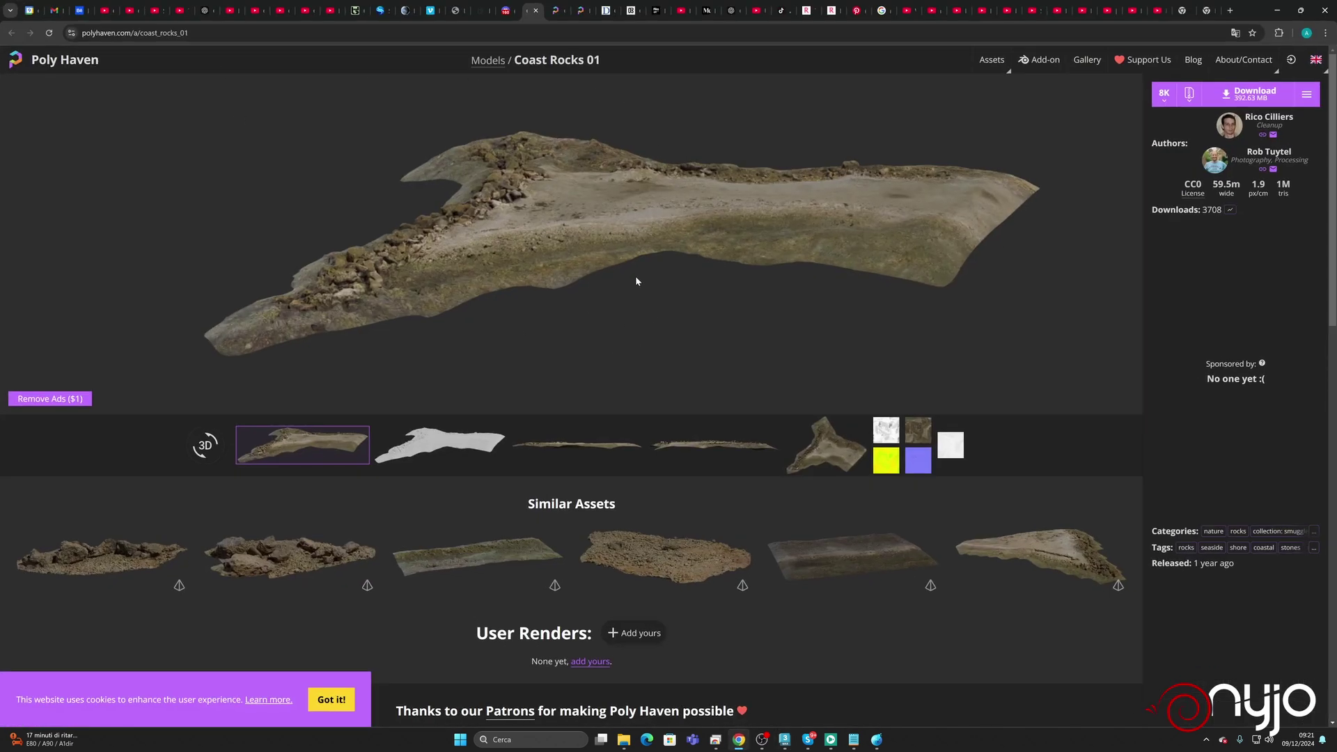
pyautogui.click(562, 10)
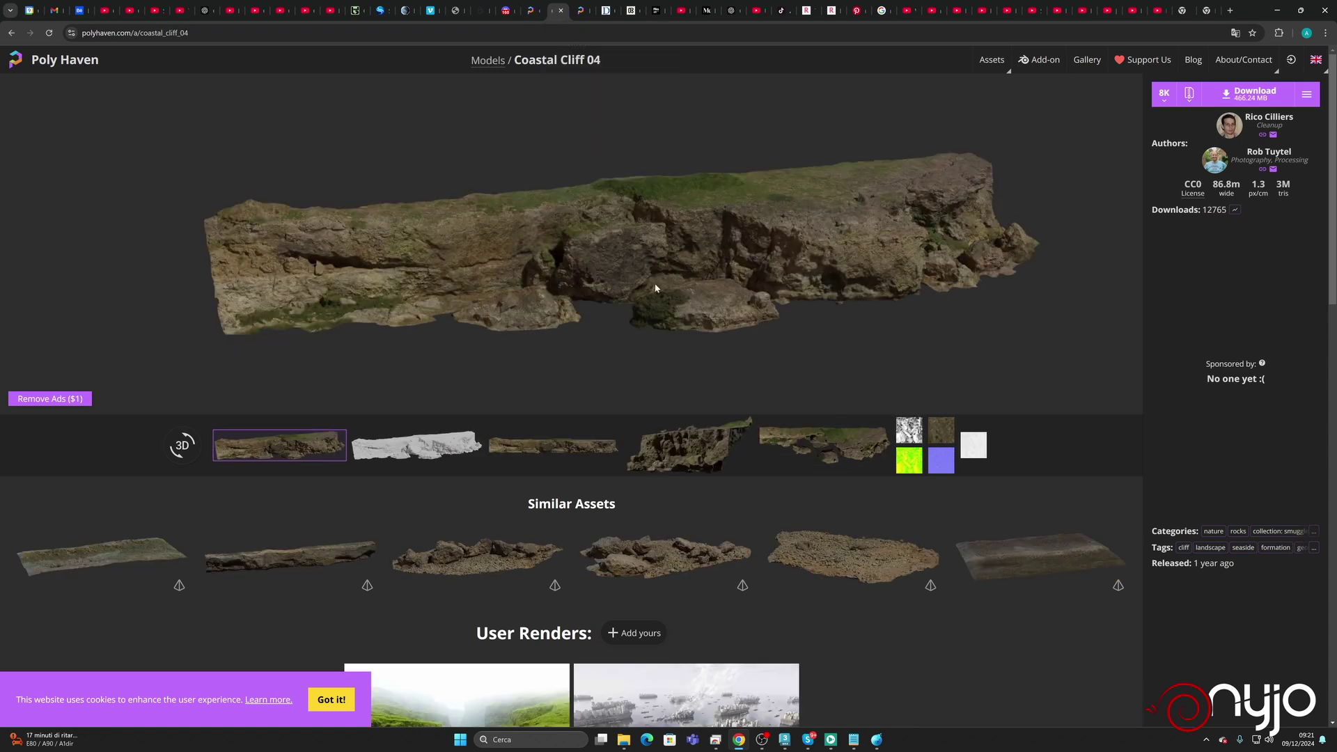
pyautogui.click(584, 10)
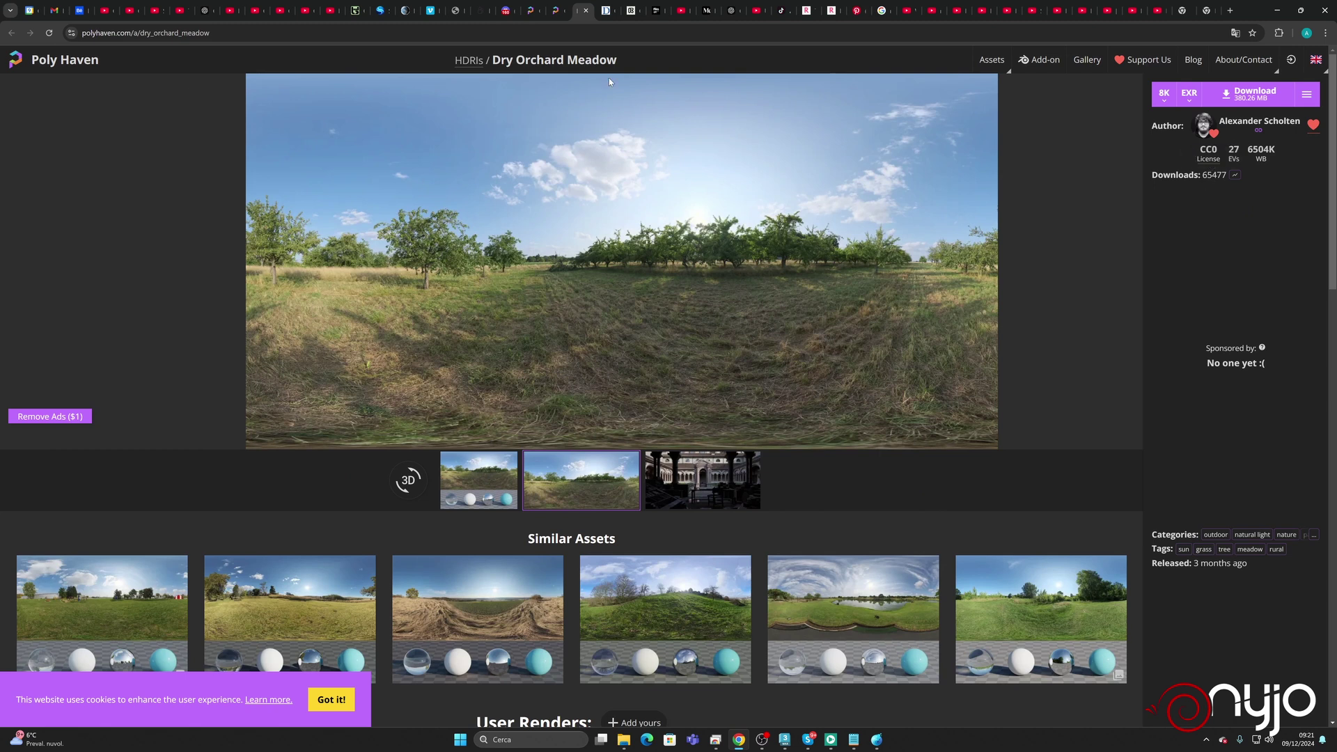
# - Back in 3ds Max, select PhysCamera001 and show Render Setup's V-Ray tab
pyautogui.click(1280, 9)
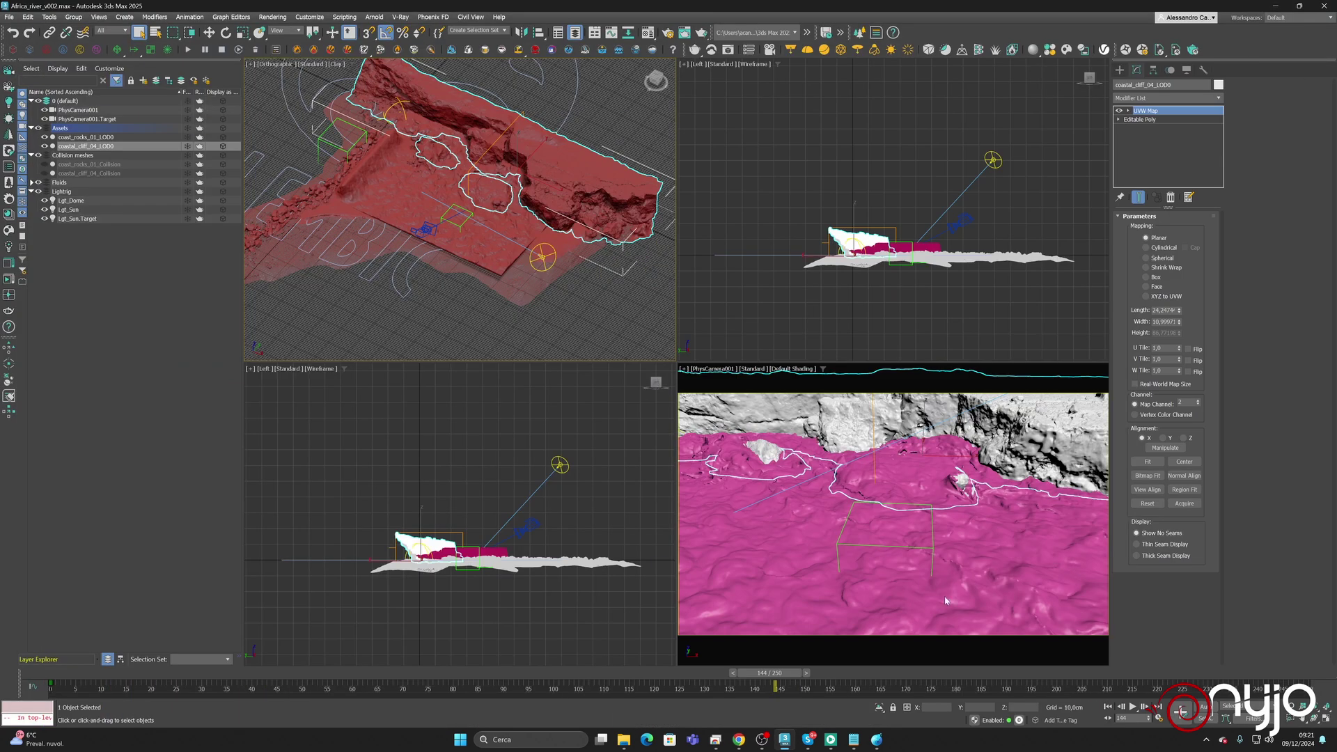
pyautogui.click(78, 110)
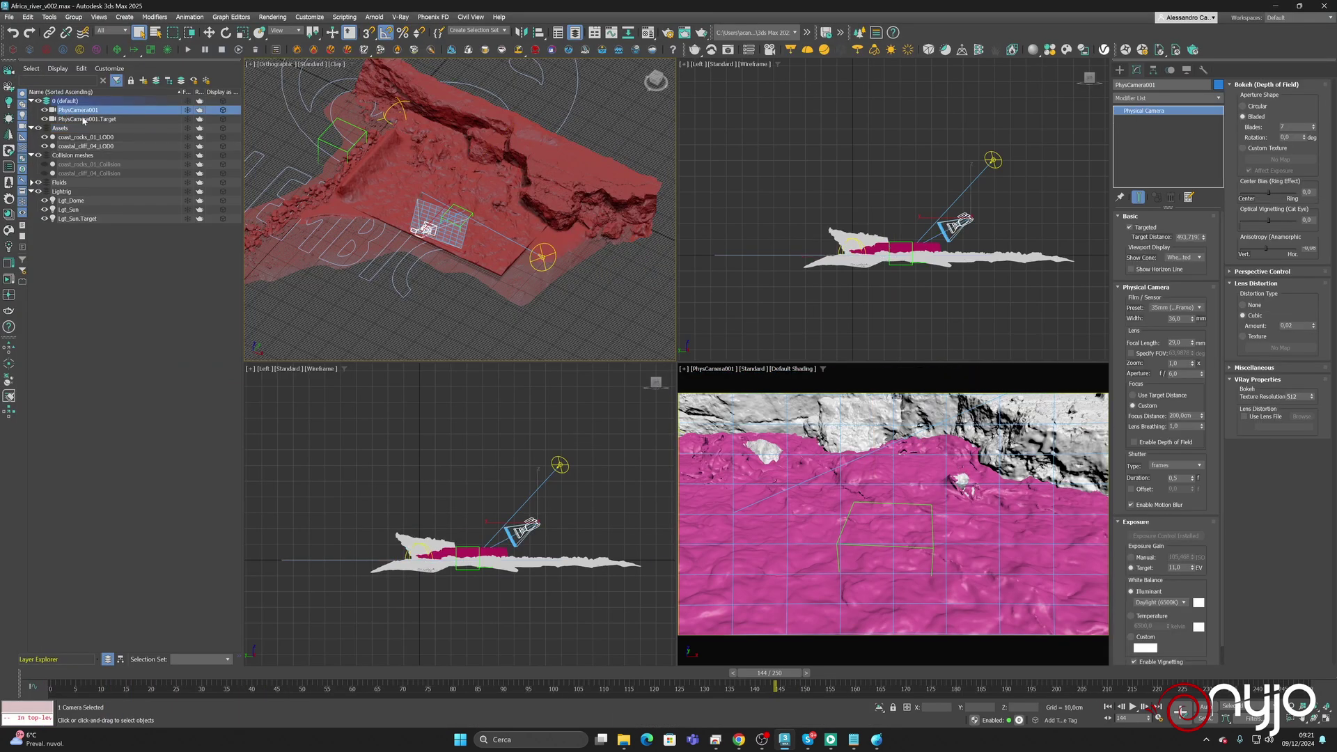
pyautogui.press('F10')
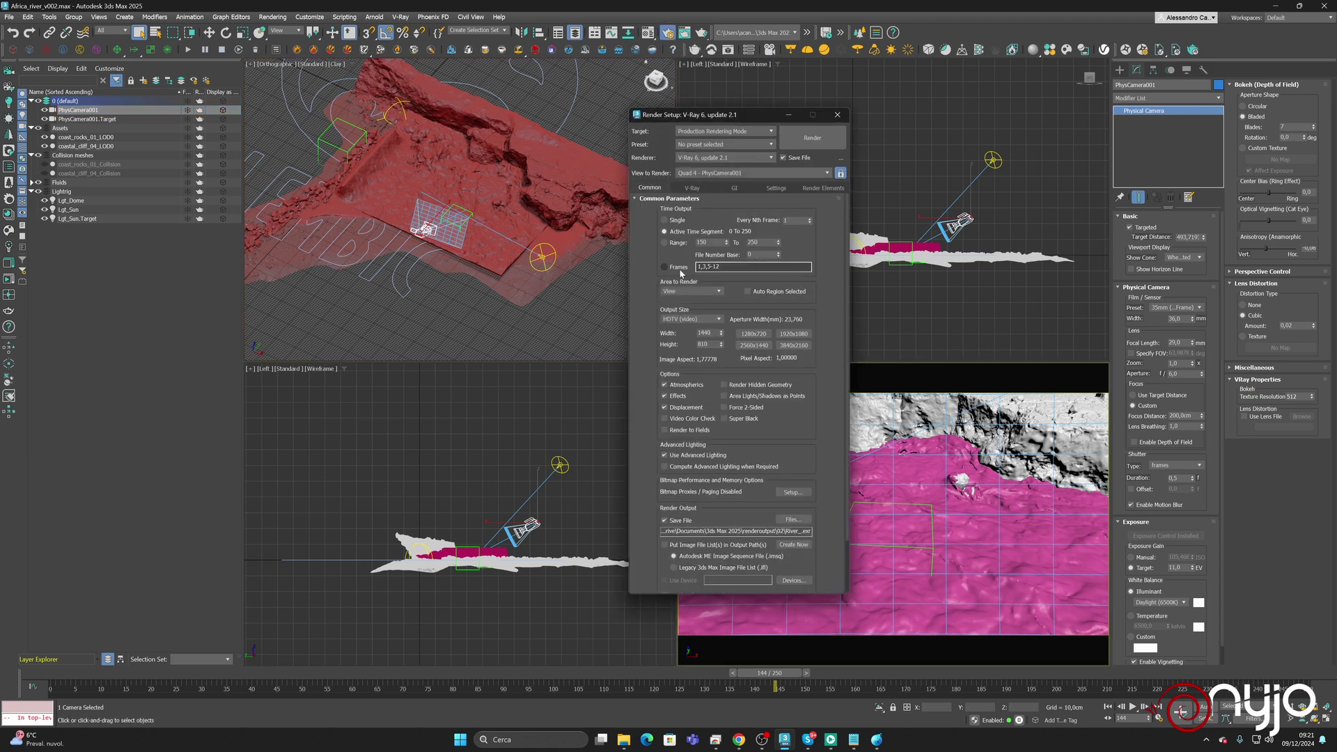
pyautogui.click(692, 187)
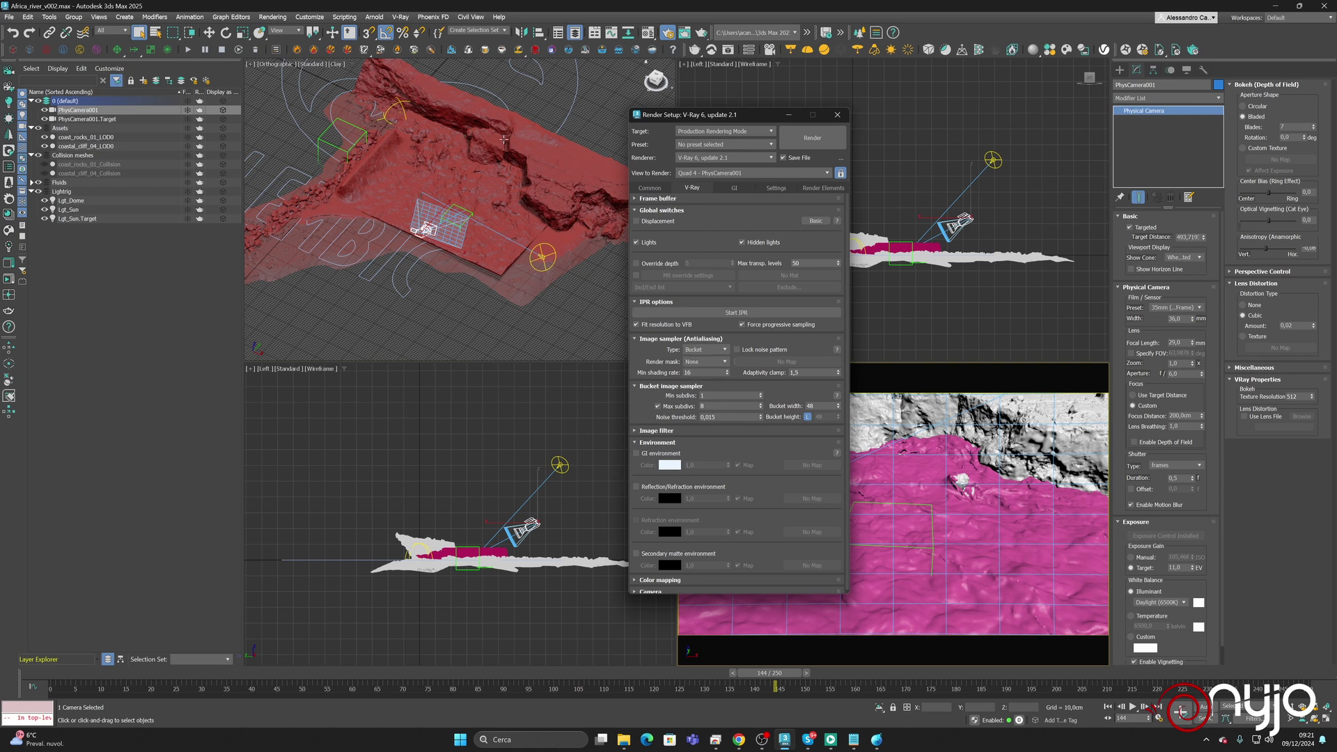
# - Delete the PhoenixFD atmosphere effect in Environment, leaving only VRayAerialPerspective
pyautogui.click(274, 17)
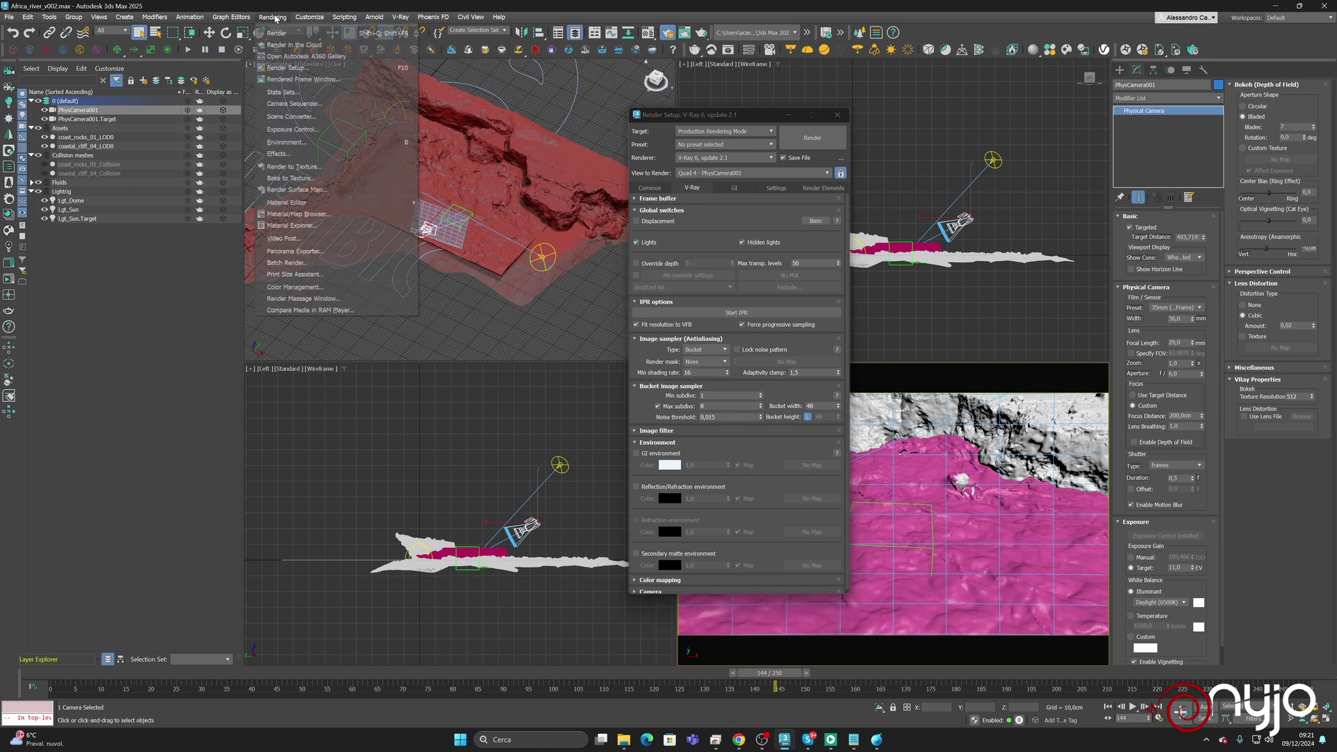
pyautogui.click(288, 142)
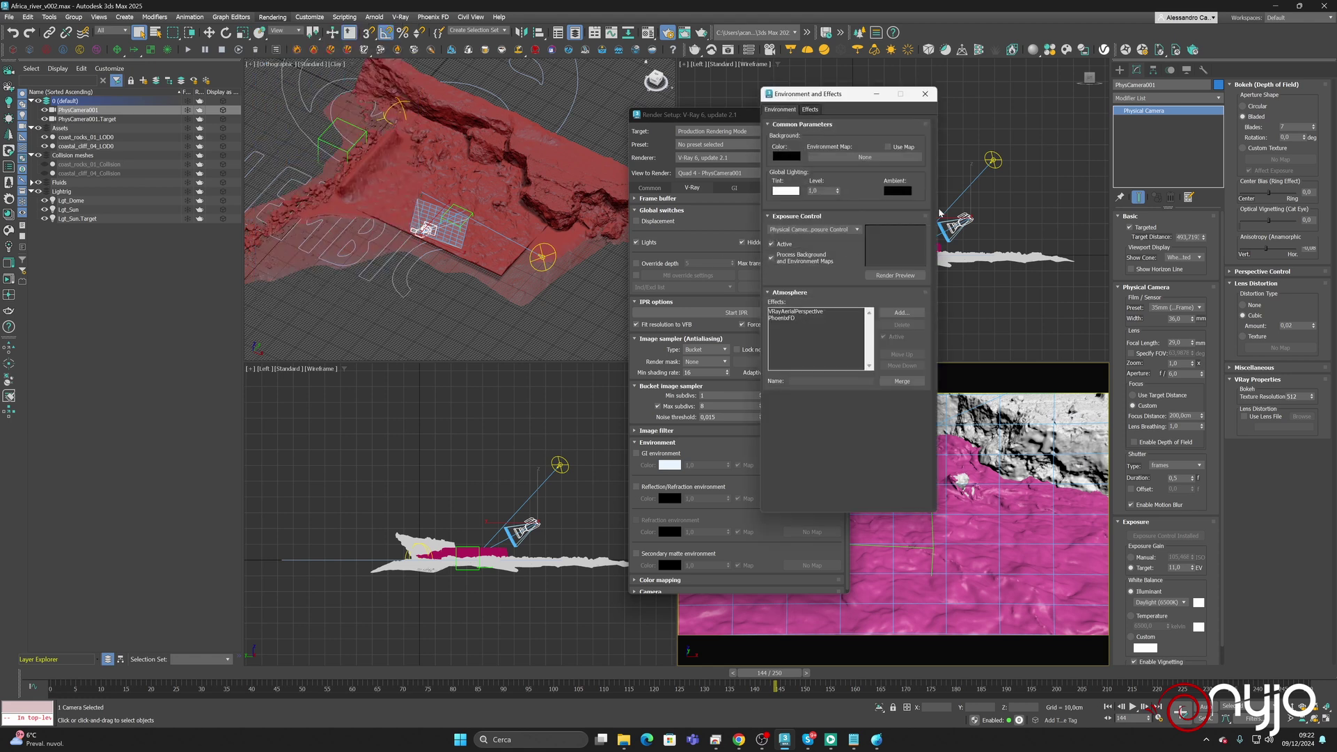
pyautogui.scroll(-4, 837, 192)
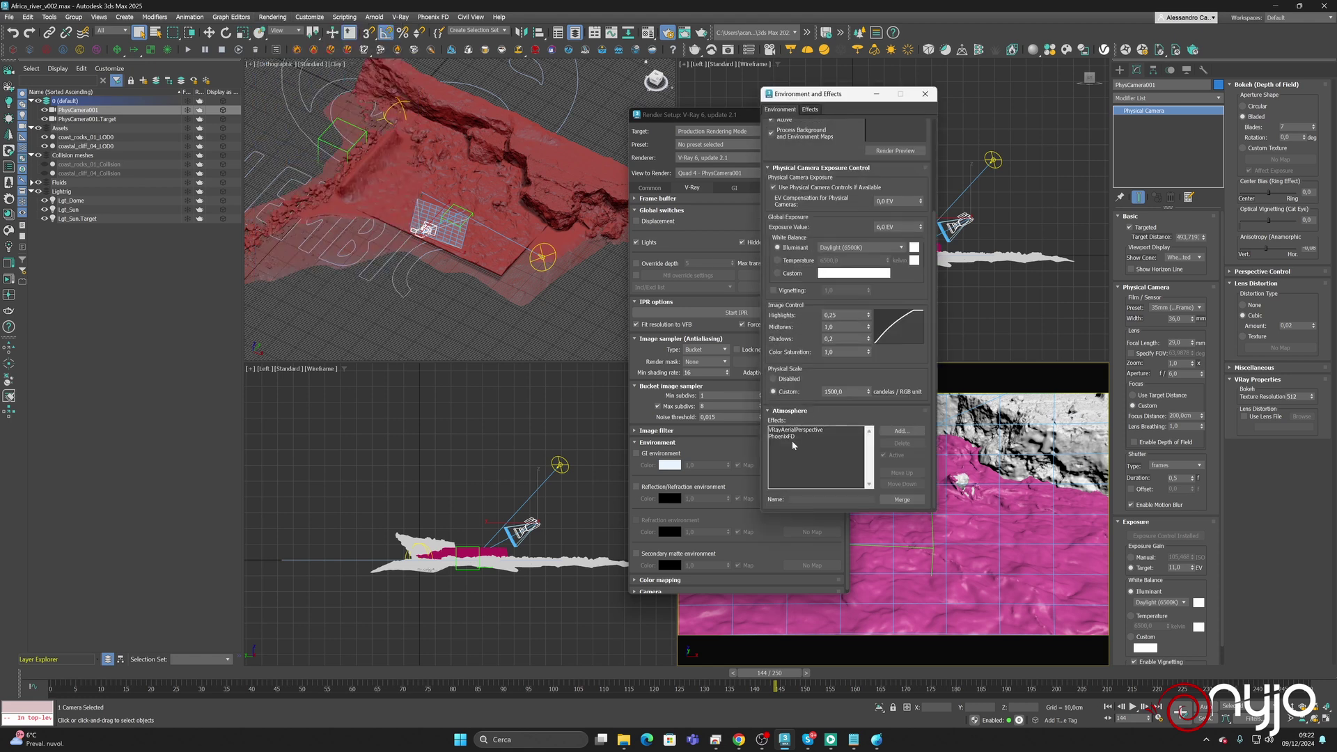
pyautogui.click(792, 440)
pyautogui.click(901, 444)
# - Close Environment and inspect the LS_Dome, VRayVelocity and VRayZDepth render elements
pyautogui.click(924, 93)
pyautogui.click(823, 188)
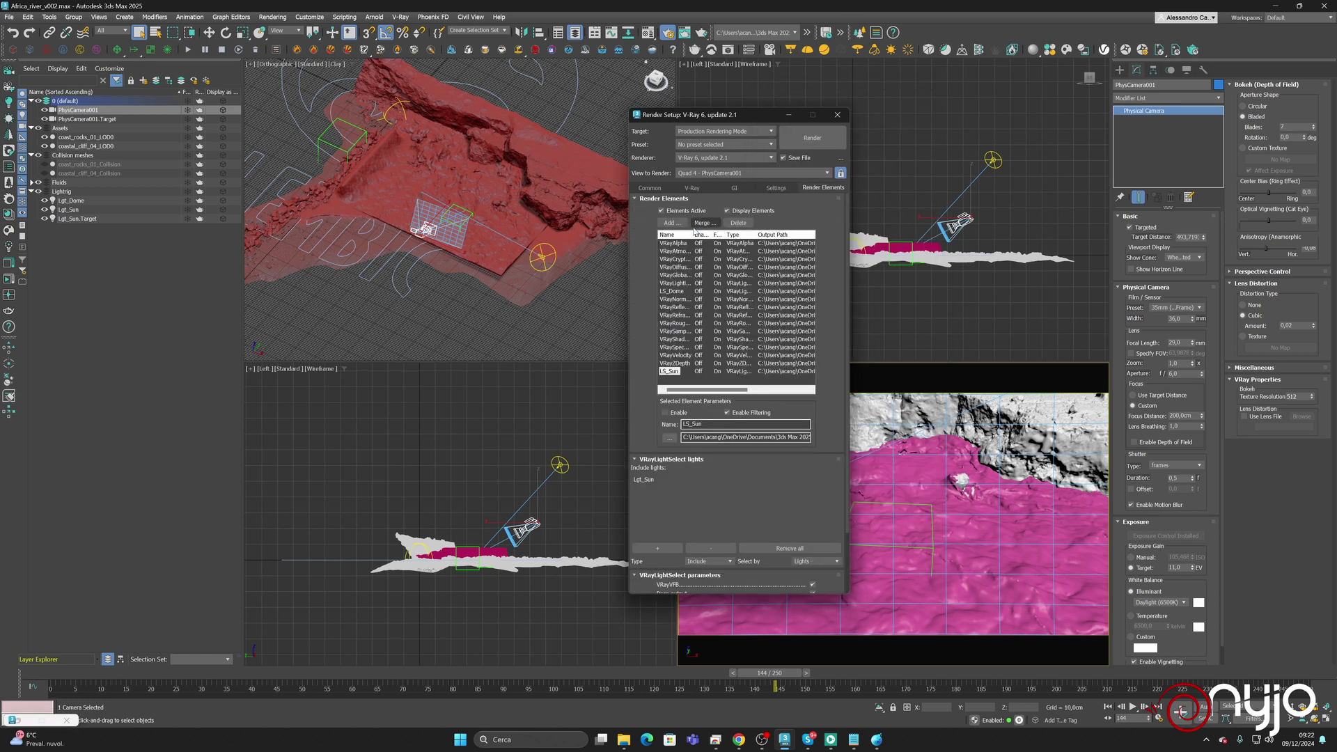
pyautogui.doubleClick(694, 233)
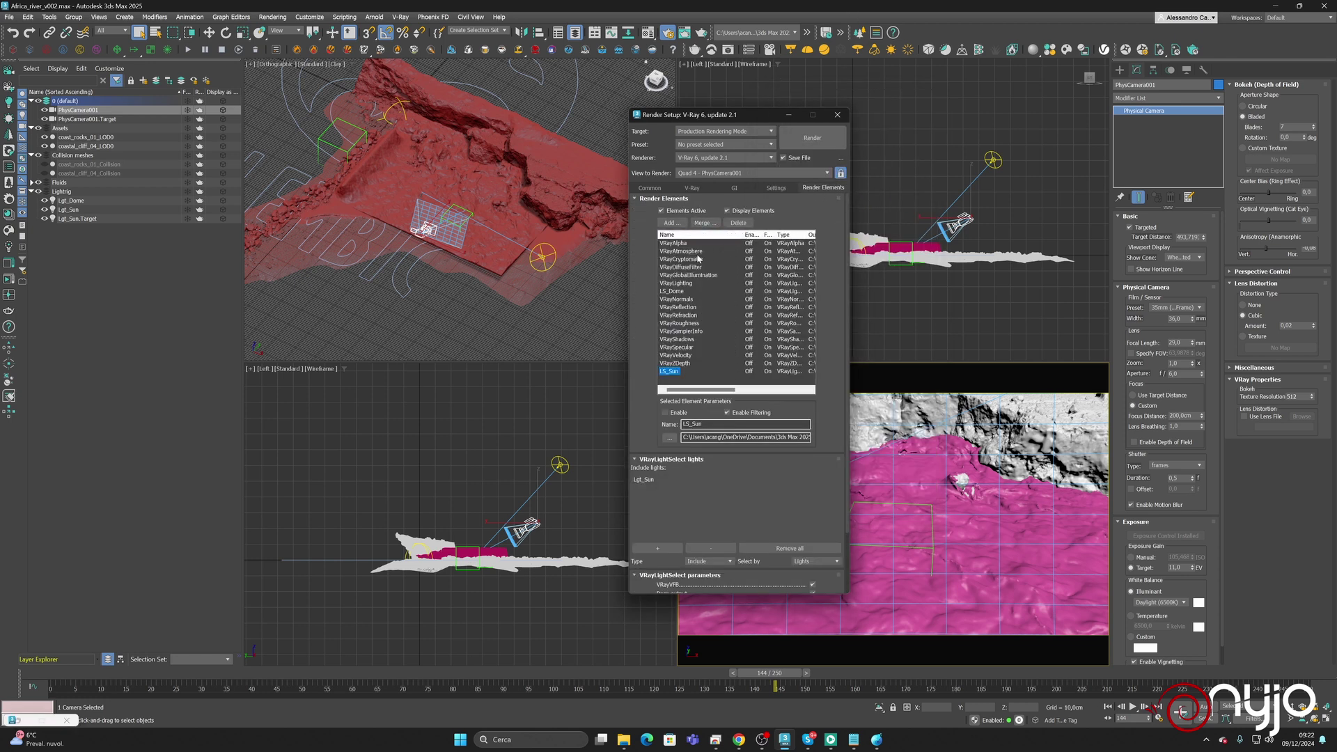
pyautogui.click(677, 292)
pyautogui.click(677, 356)
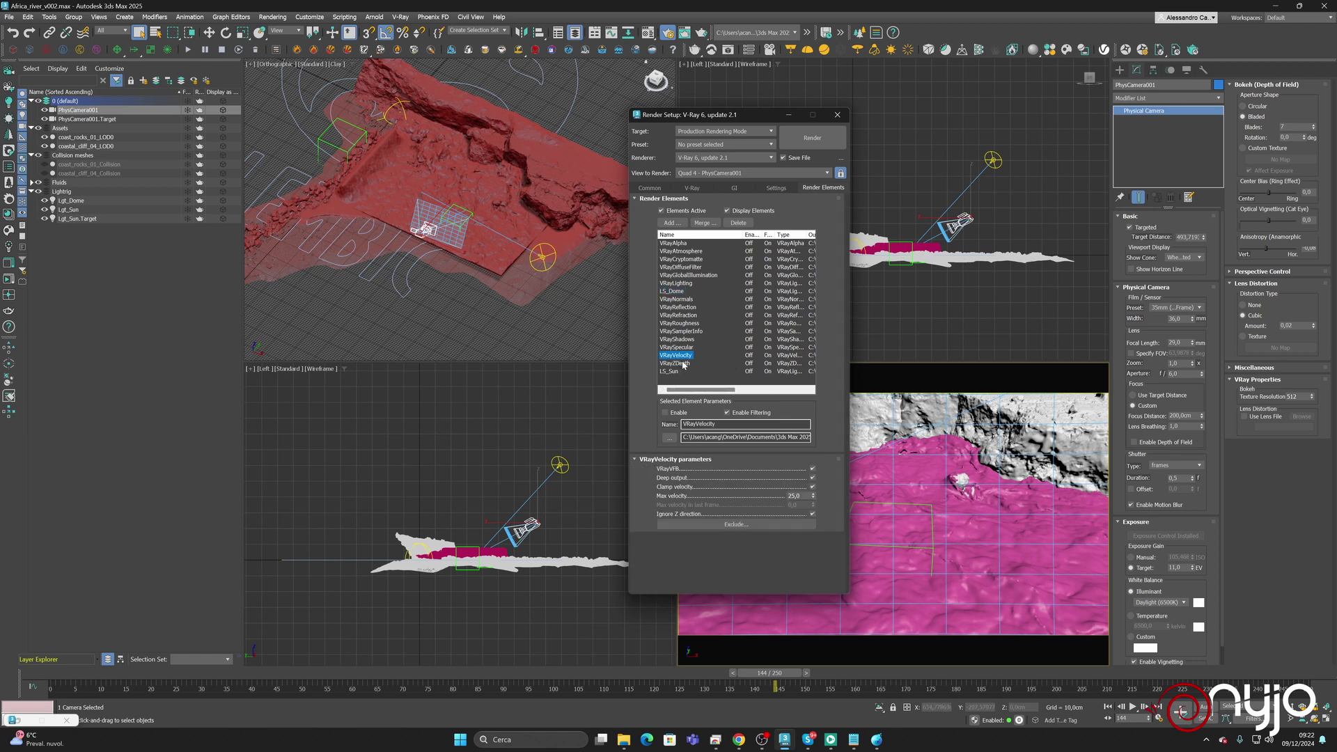
pyautogui.click(679, 362)
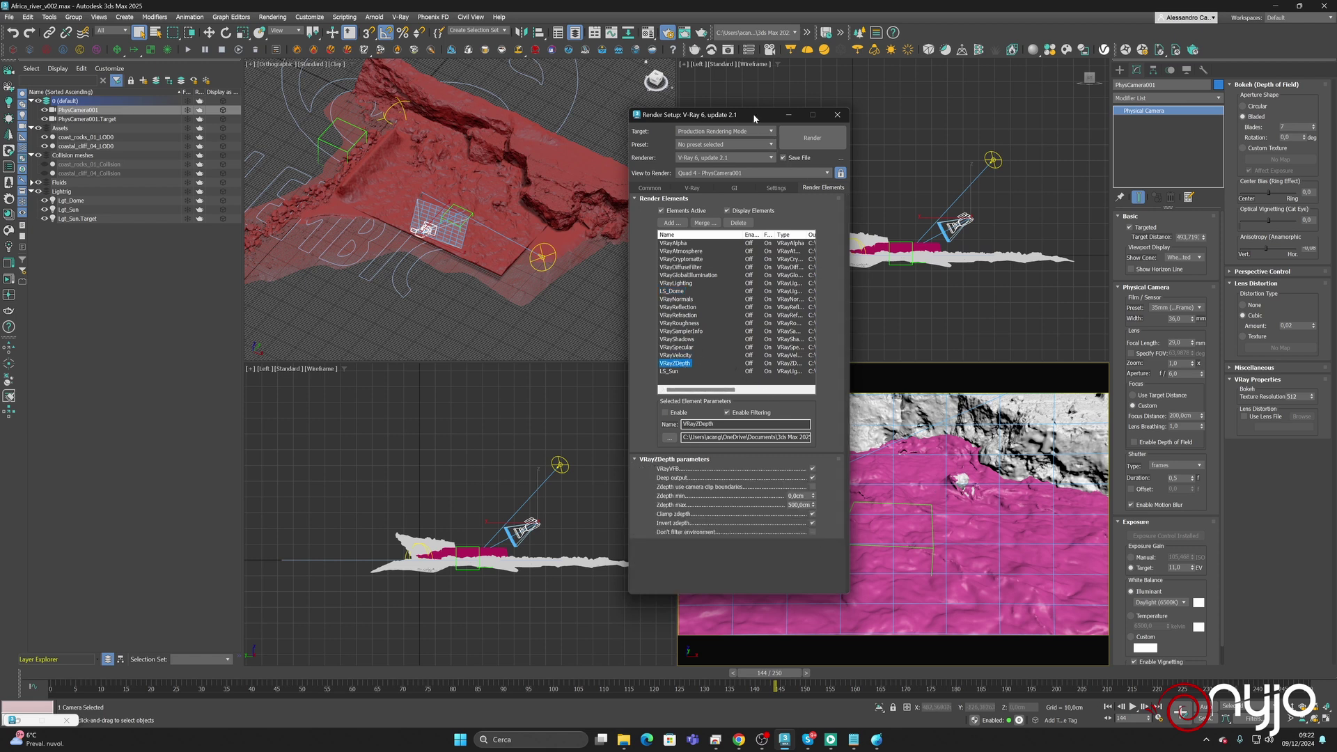
# - Move the Render Setup window aside to uncover the viewports and return to the Common settings
pyautogui.moveTo(756, 119); pyautogui.dragTo(501, 117)
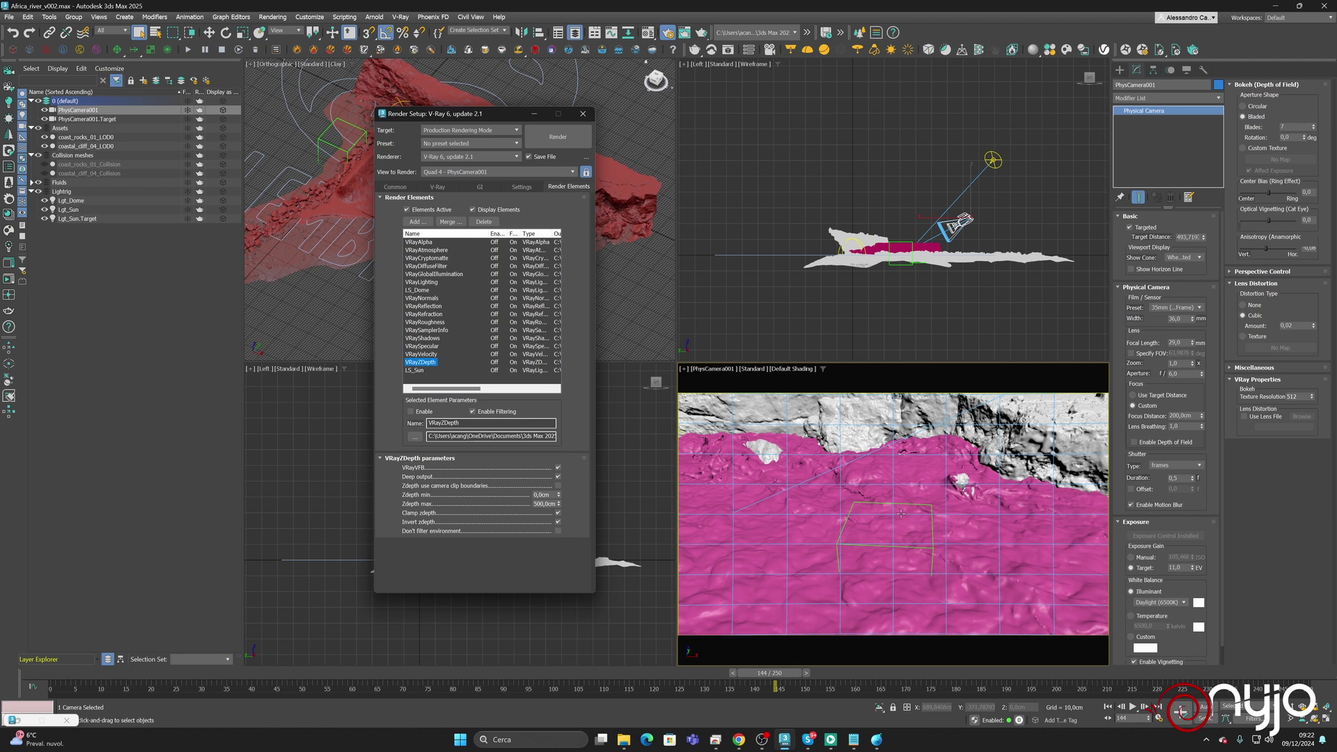
pyautogui.click(1154, 510)
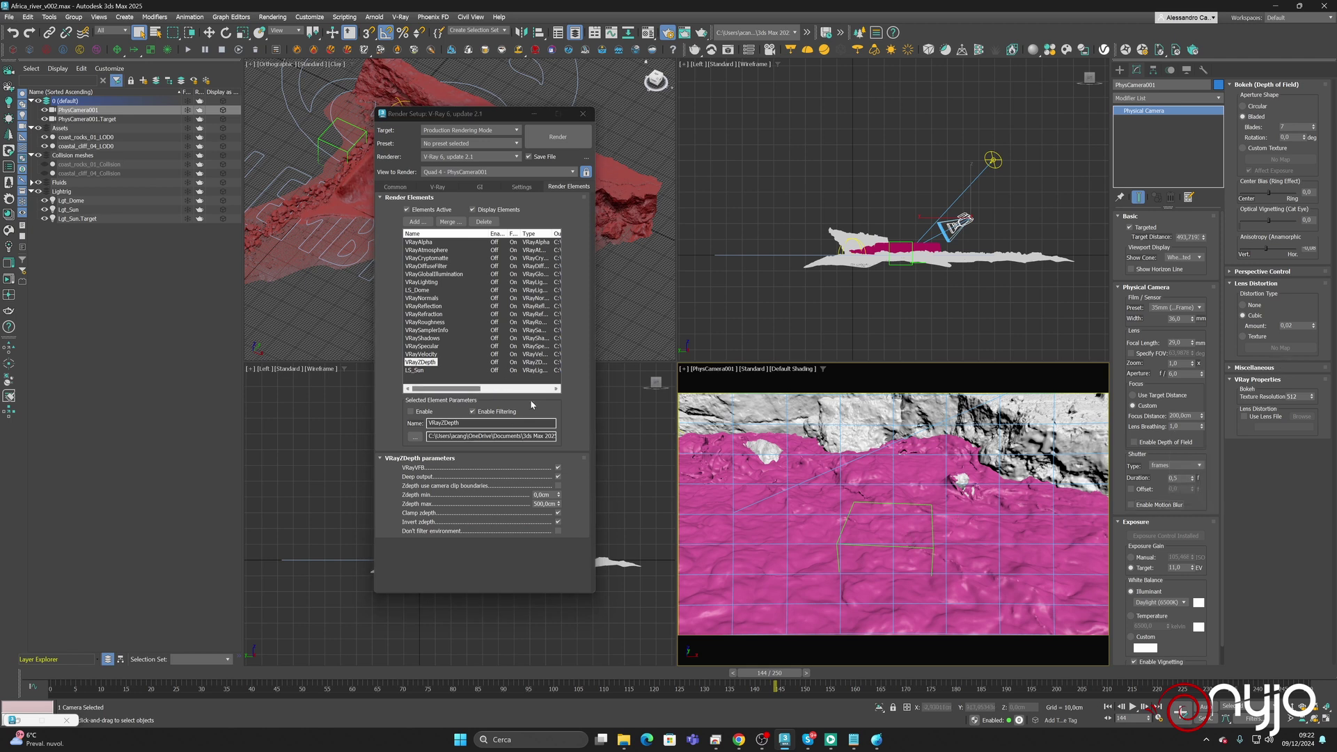
pyautogui.click(397, 187)
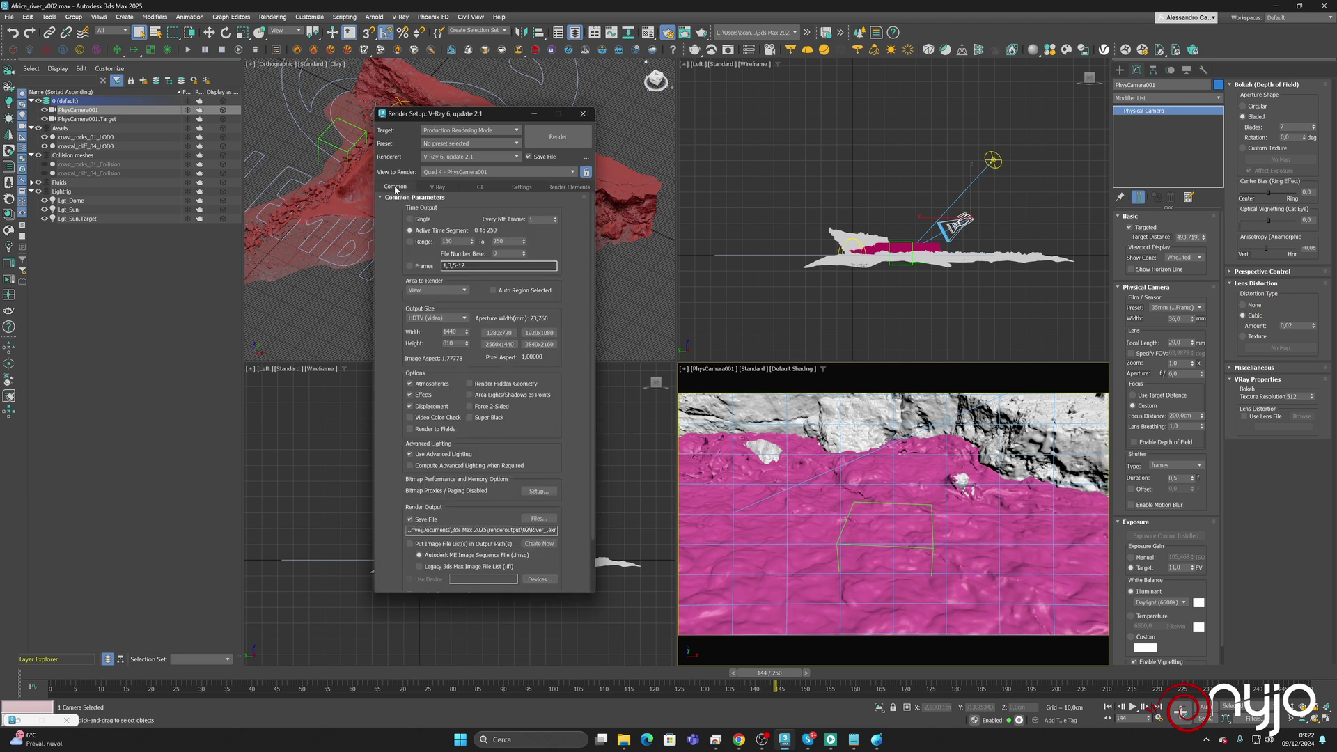
# - Play the rendered muddy river sequence in Chaos Player to a later frame
pyautogui.click(830, 740)
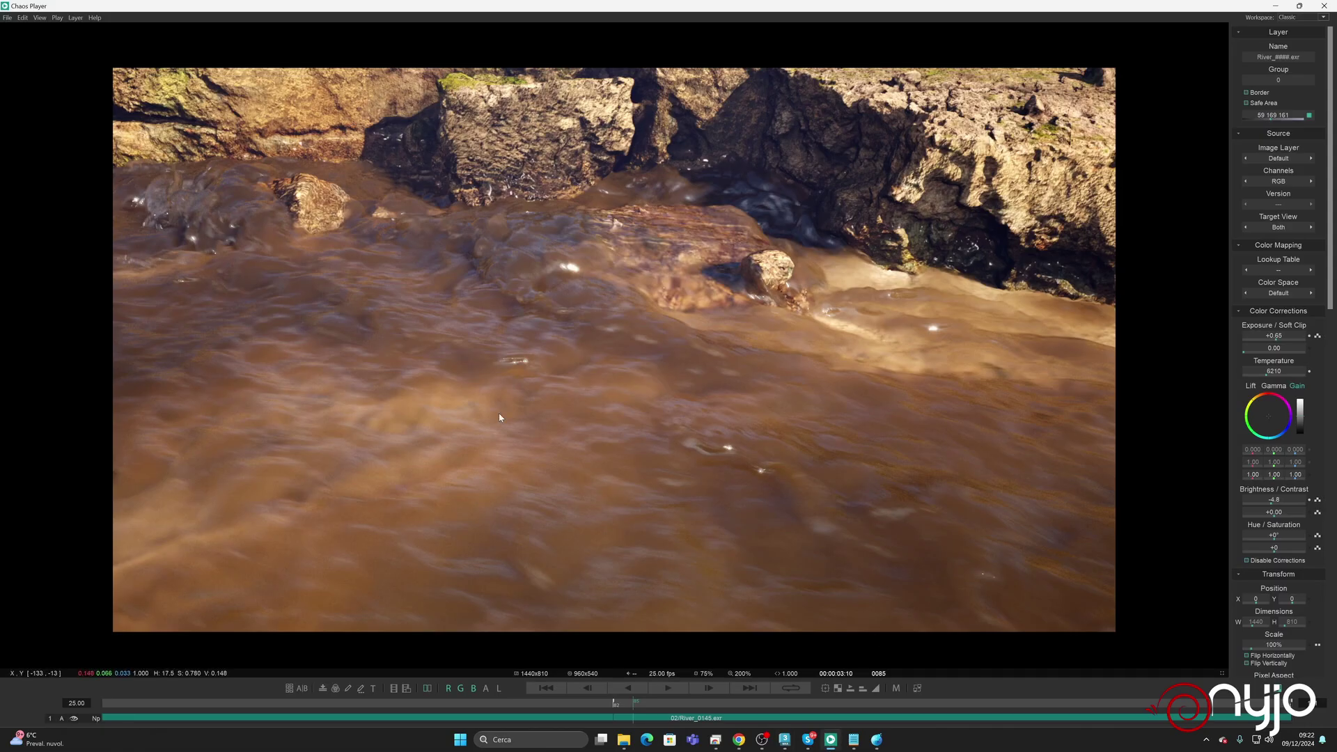